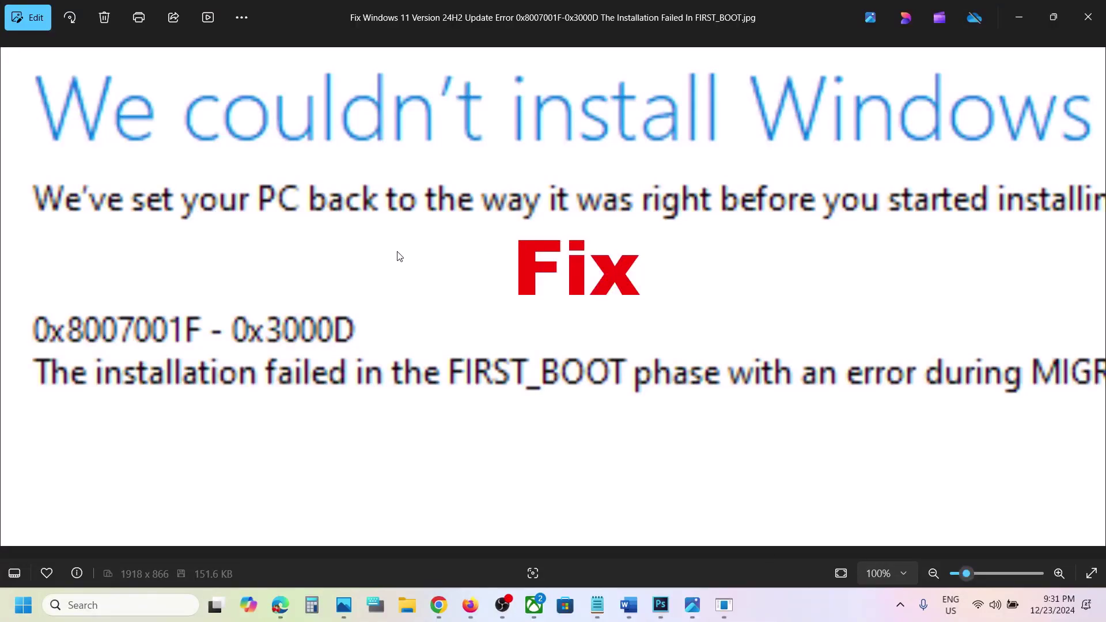
- Check the installed Windows version and build in the About Windows dialog and dismiss it
{"action": "left_click", "coordinate": [717, 594]}
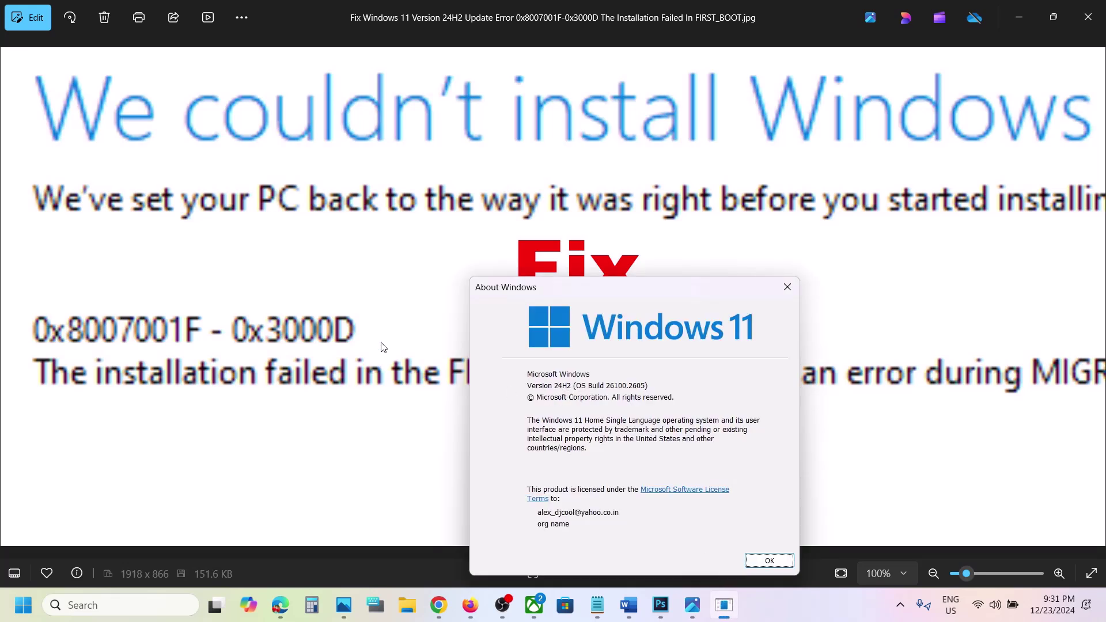
{"action": "key", "text": "Return"}
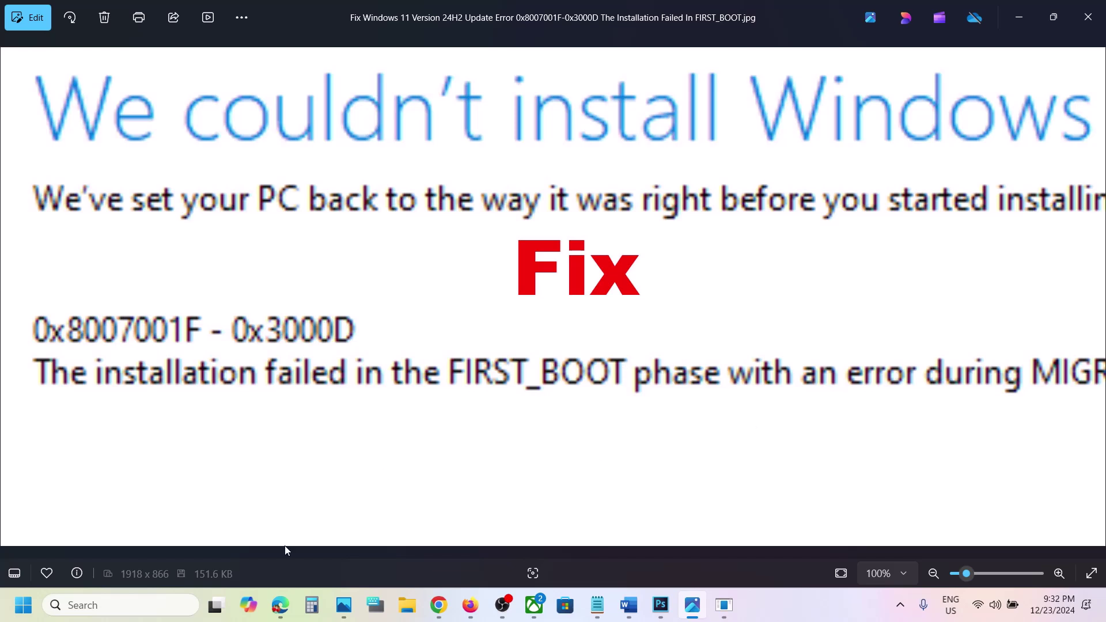
- Search Windows for "system configuration", open System Configuration and display its list of services
{"action": "left_click", "coordinate": [119, 606]}
{"action": "type", "text": "syst"}
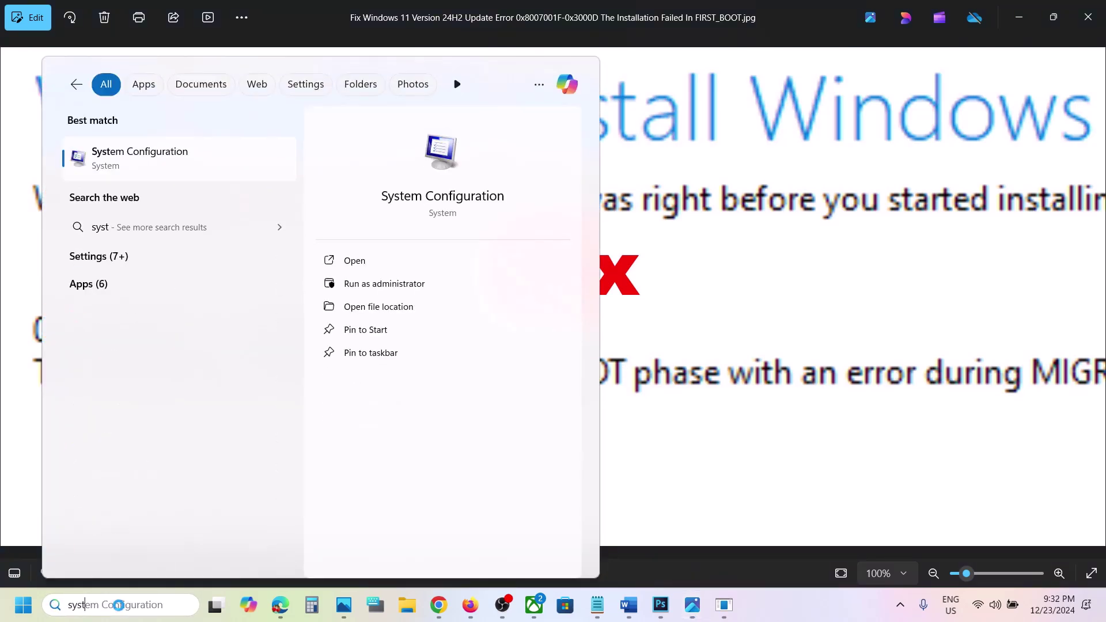
{"action": "type", "text": "em "}
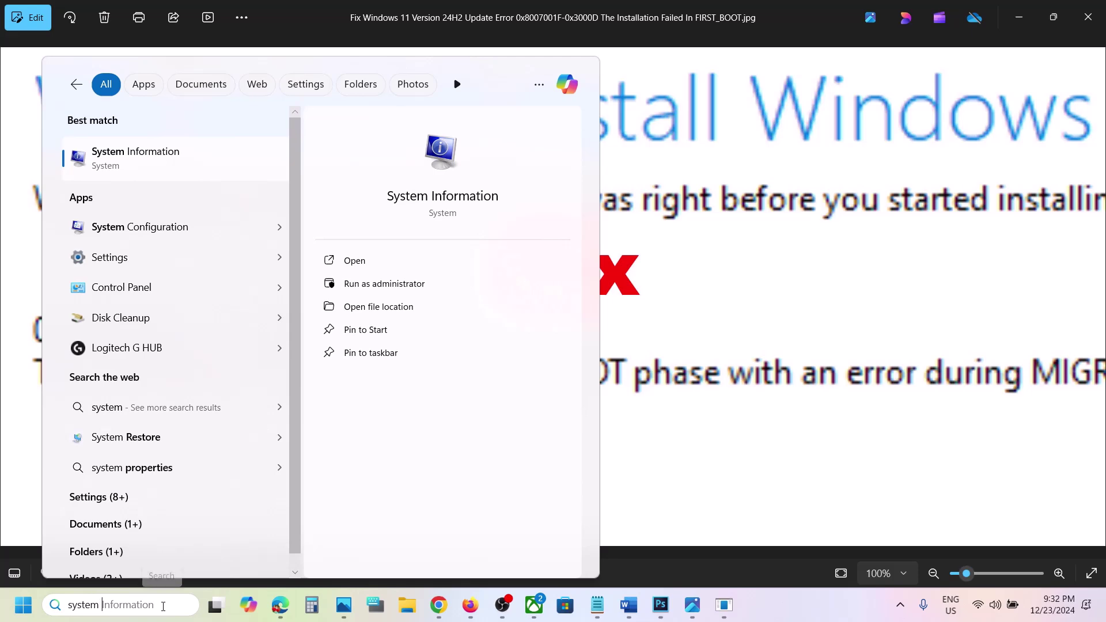
{"action": "type", "text": "configu"}
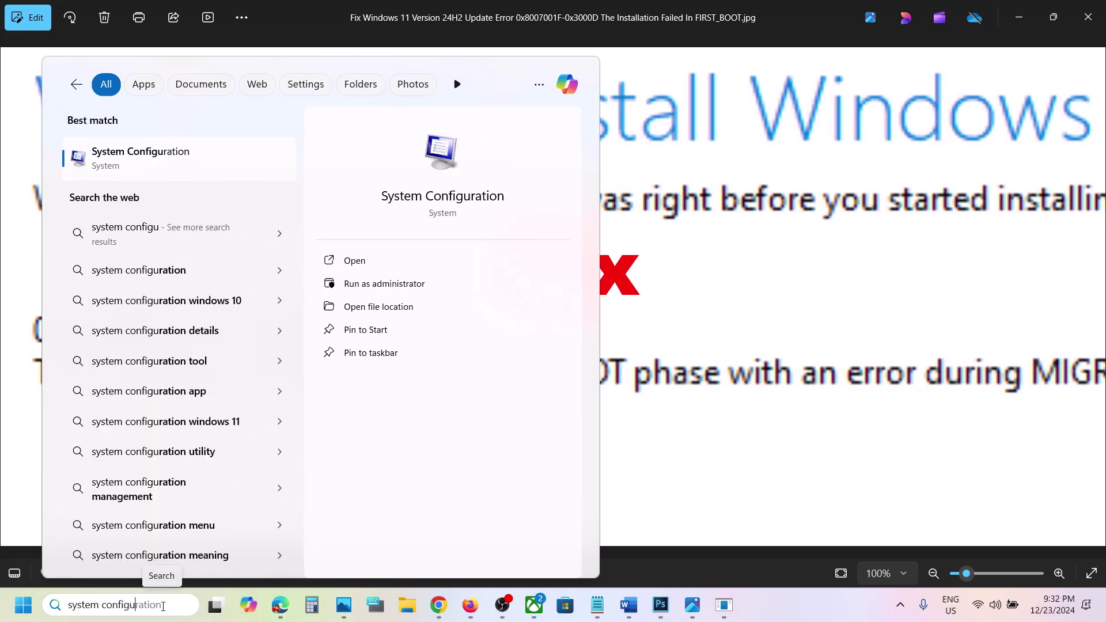
{"action": "type", "text": "ration"}
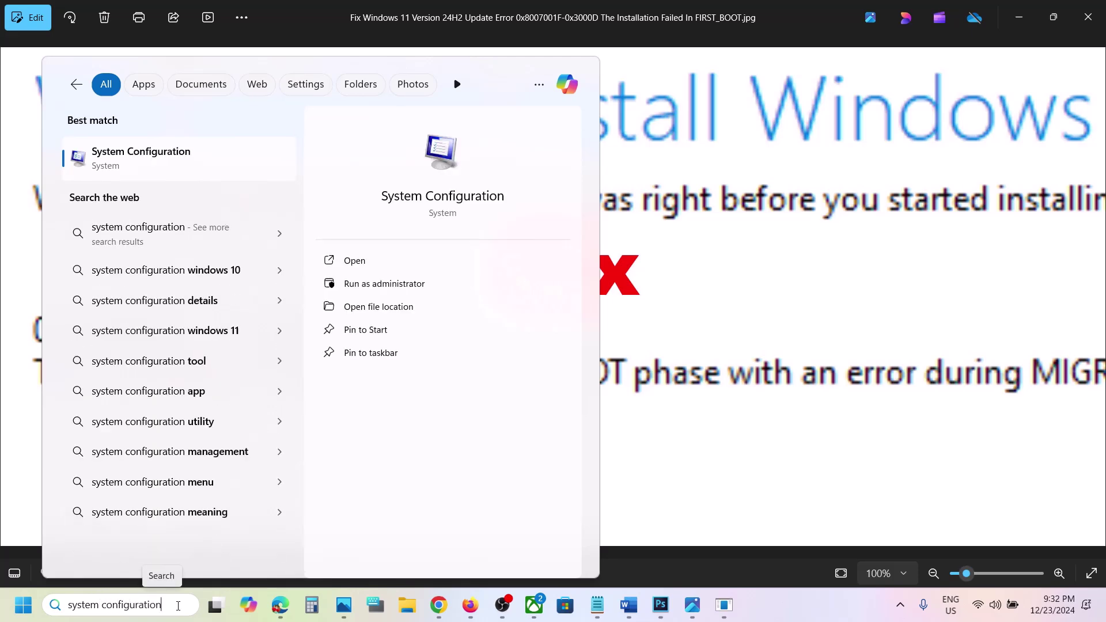
{"action": "left_click", "coordinate": [138, 156]}
{"action": "left_click", "coordinate": [446, 190]}
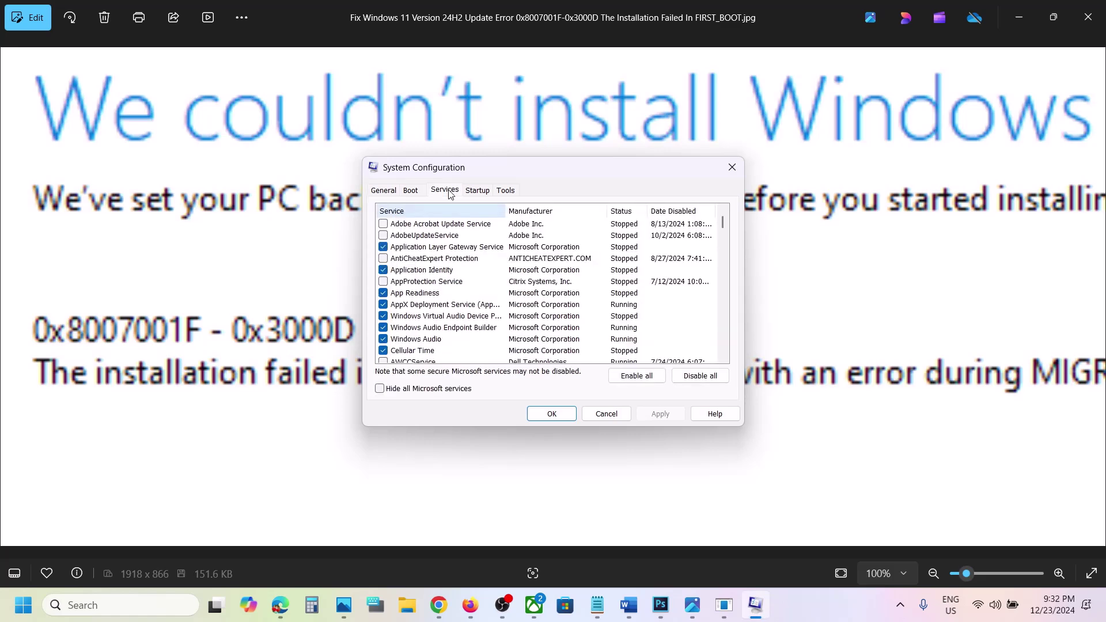
- Hide all Microsoft services, disable all the remaining ones, apply the change and dismiss the restart prompt without restarting
{"action": "left_click", "coordinate": [382, 389]}
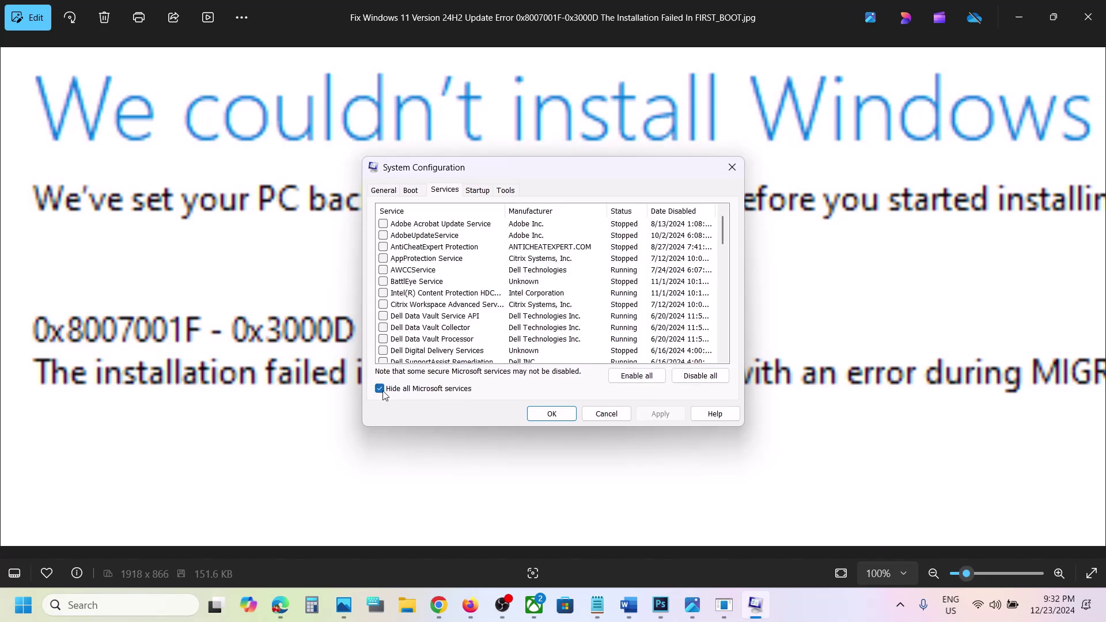
{"action": "left_click", "coordinate": [701, 377]}
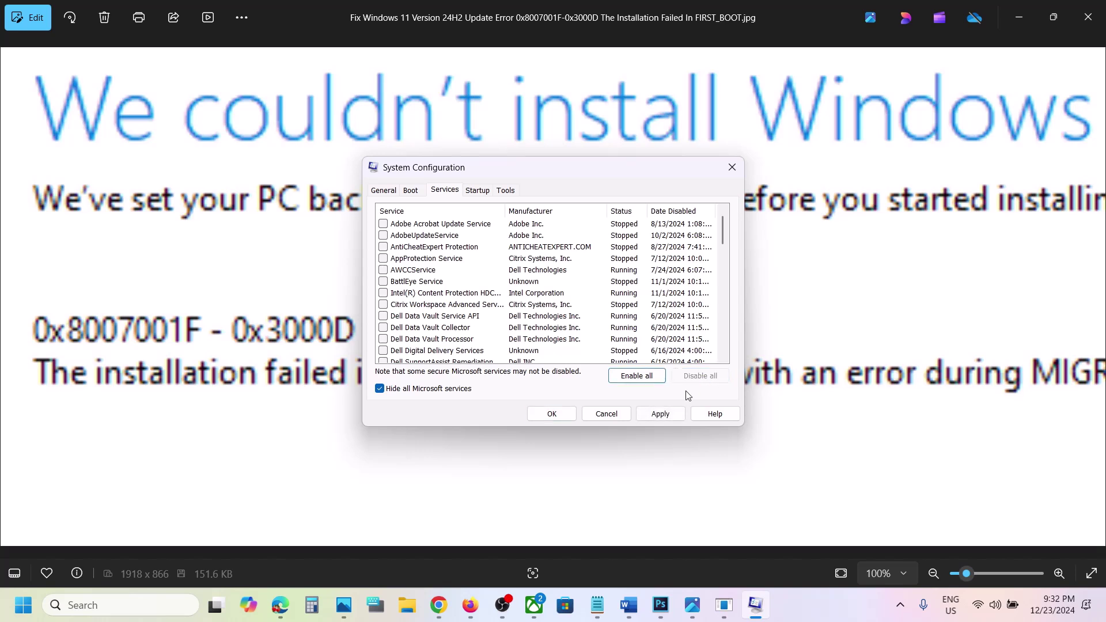
{"action": "left_click", "coordinate": [665, 419]}
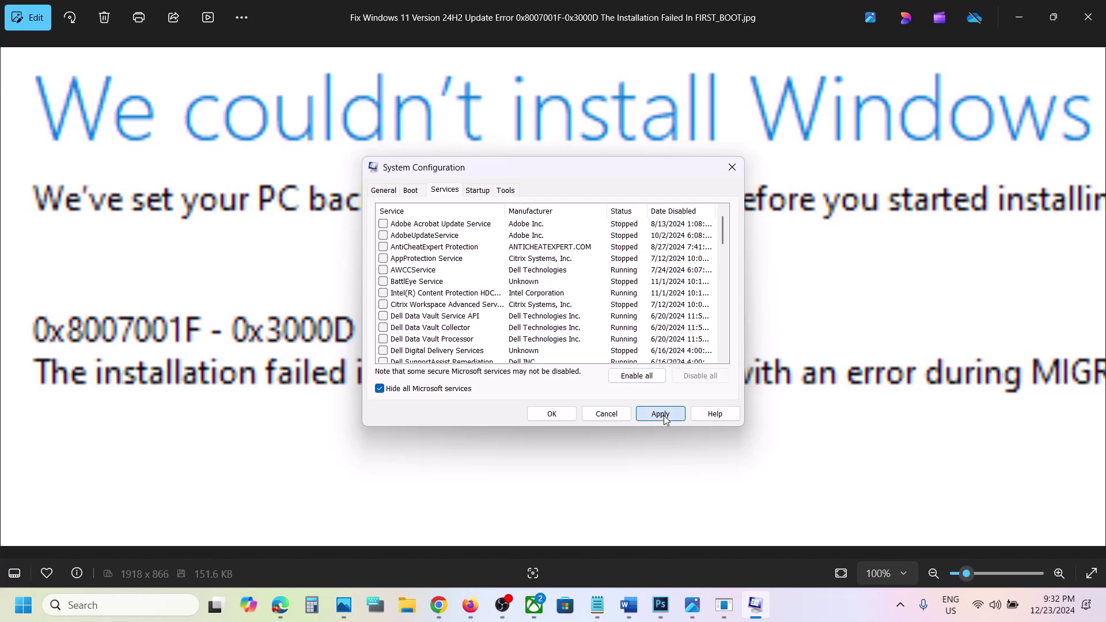
{"action": "left_click", "coordinate": [556, 417]}
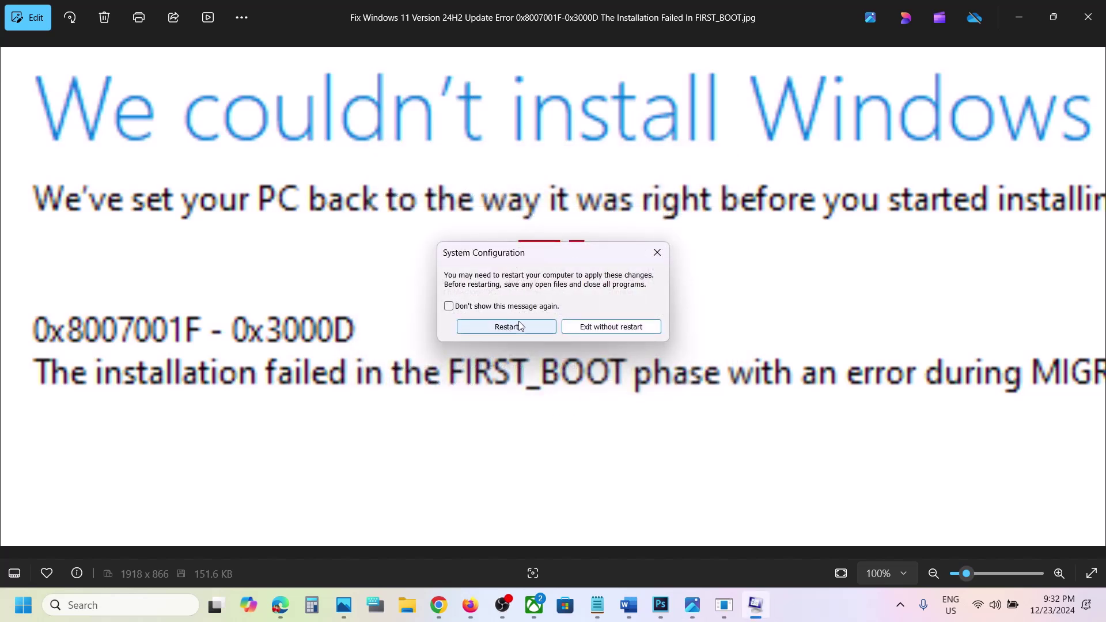
{"action": "left_click", "coordinate": [658, 253]}
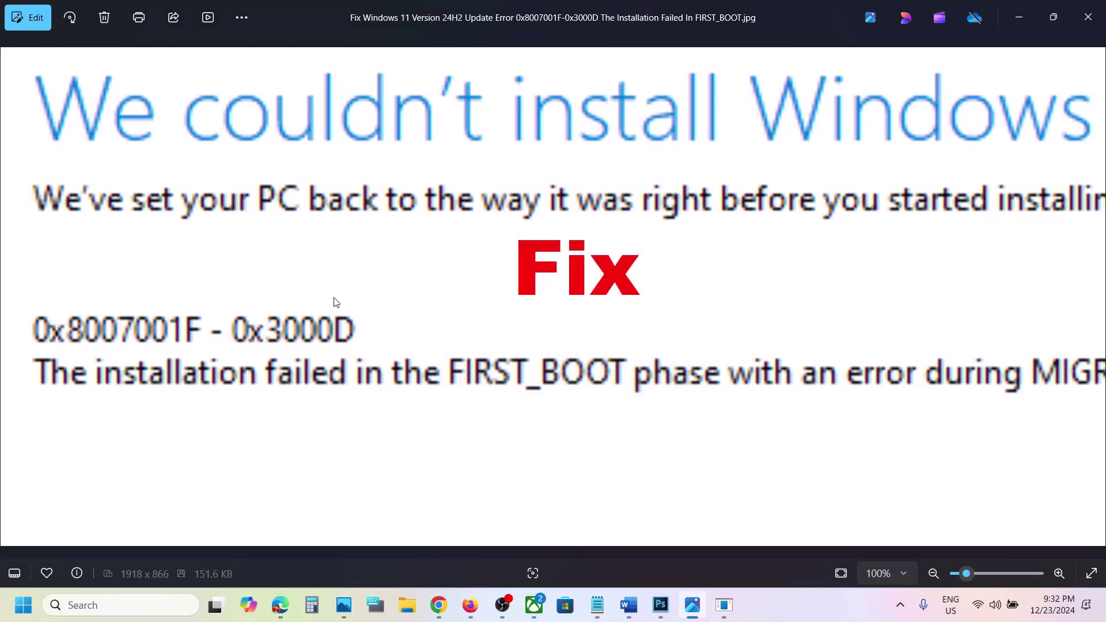
- Review the "Update BIOS" note in Word and check the laptop's battery charge
{"action": "left_click", "coordinate": [629, 605]}
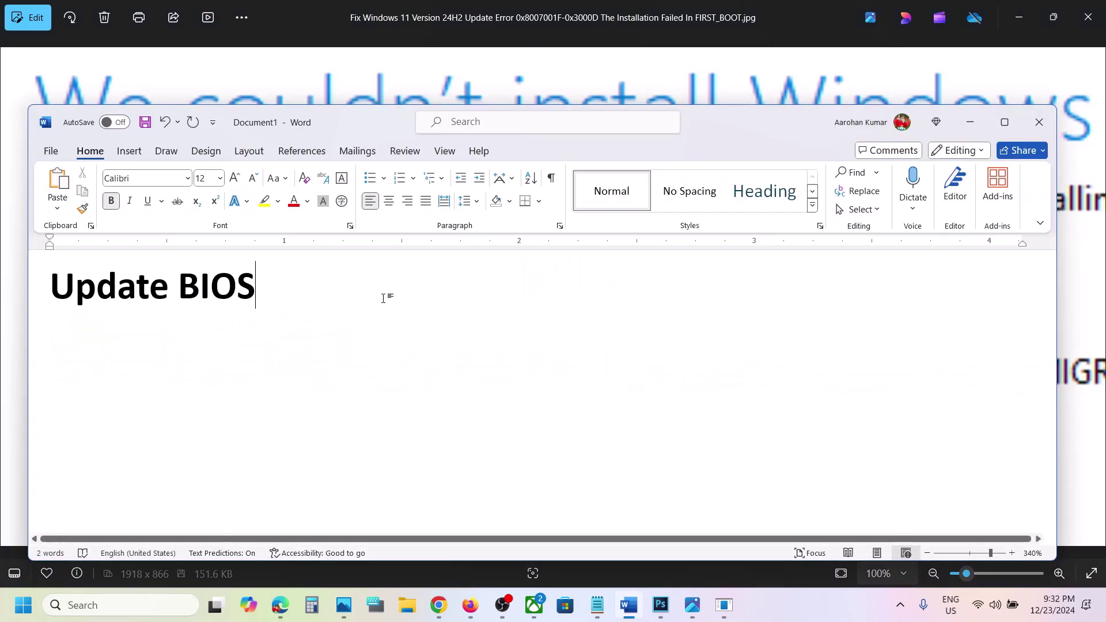
{"action": "left_click_drag", "start_coordinate": [306, 287], "coordinate": [66, 282]}
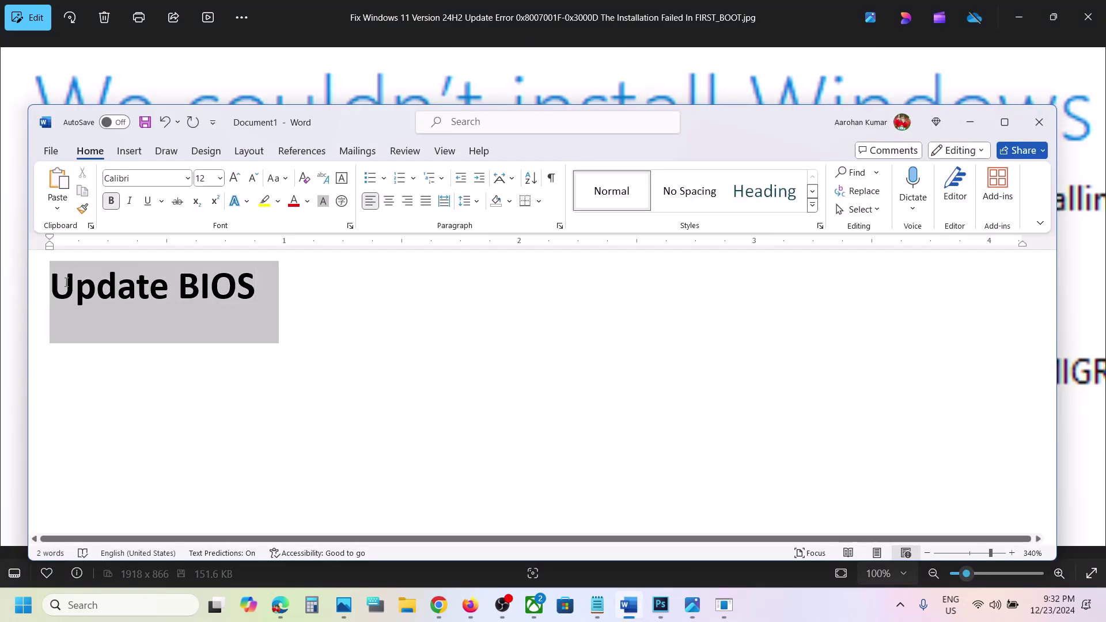
{"action": "left_click", "coordinate": [977, 123]}
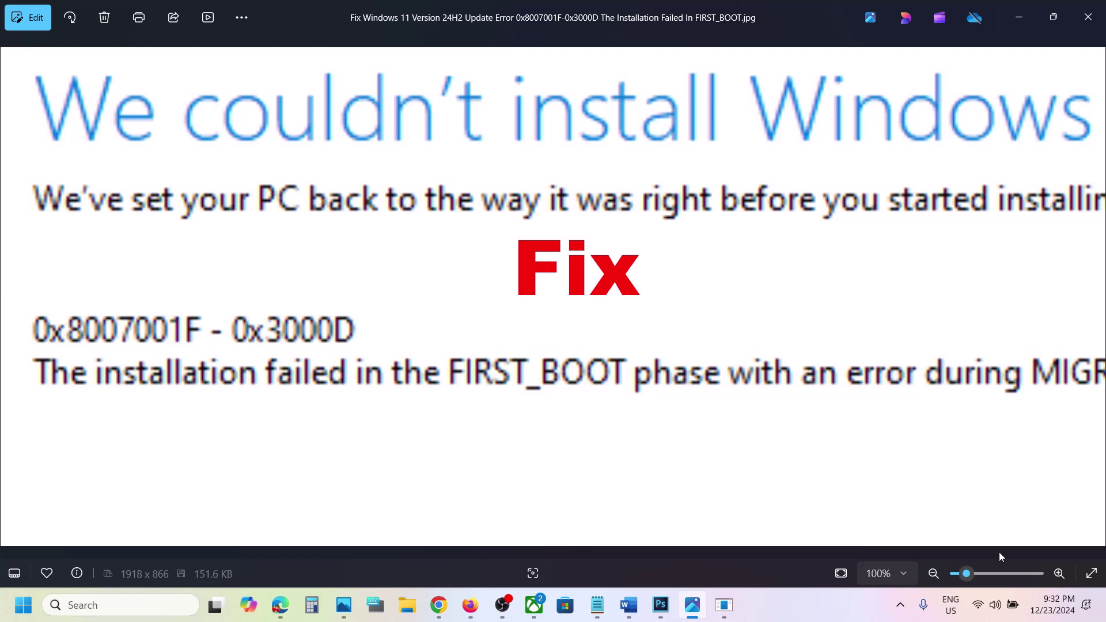
{"action": "left_click", "coordinate": [1012, 604]}
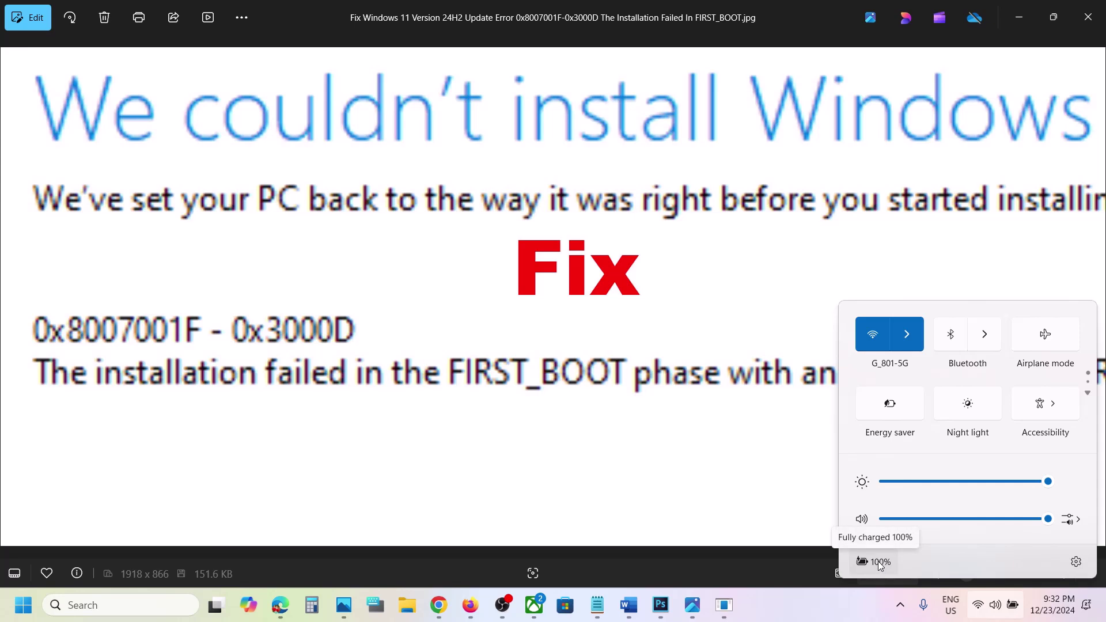
{"action": "left_click", "coordinate": [817, 619]}
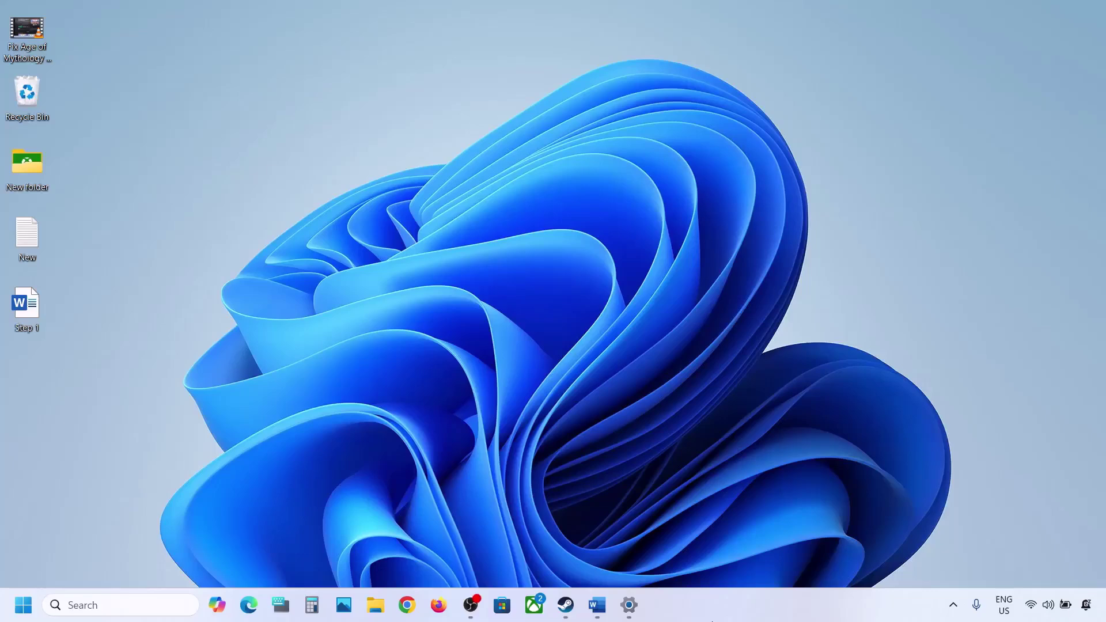
- Read Step 1, "Start App Readiness Service", in the Word document and minimize the document
{"action": "left_click", "coordinate": [597, 605]}
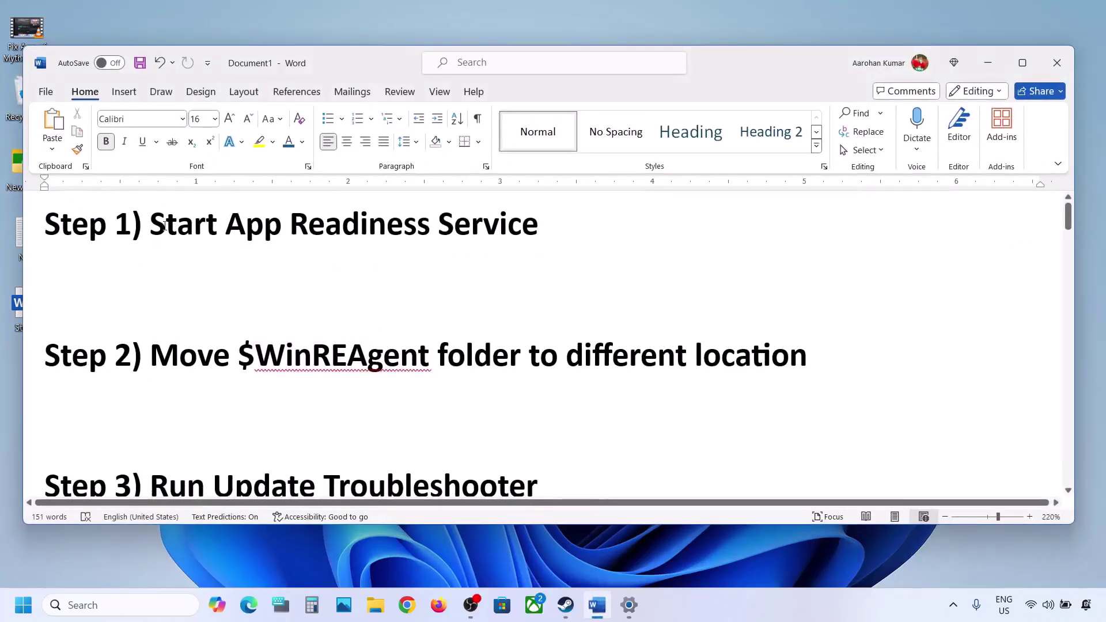
{"action": "left_click_drag", "start_coordinate": [151, 226], "coordinate": [544, 226]}
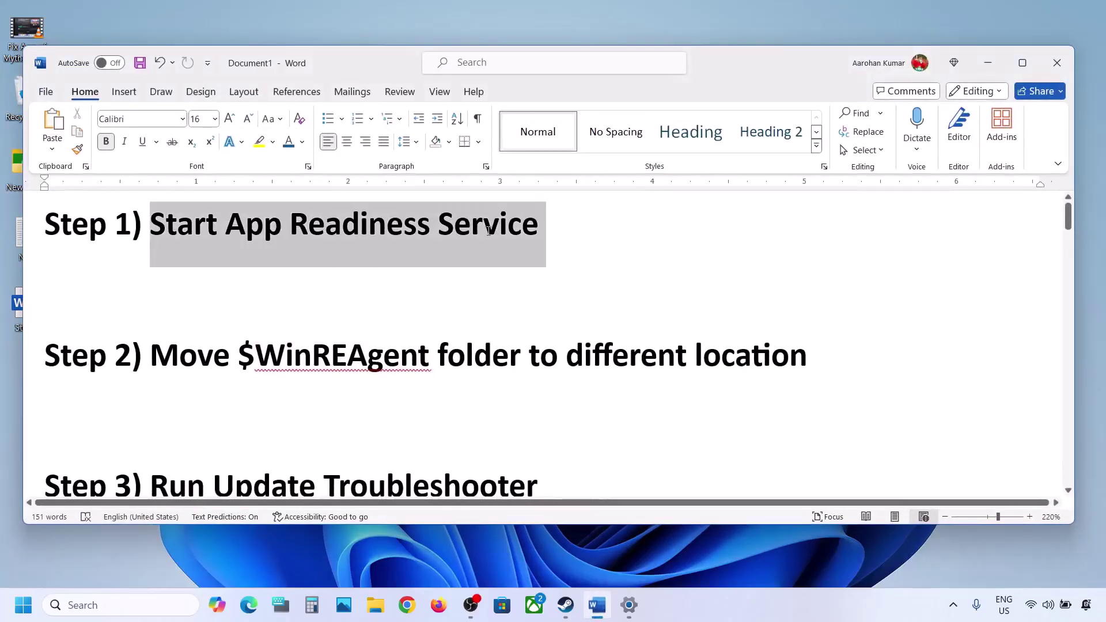
{"action": "left_click", "coordinate": [988, 62]}
- Search Windows for "services", open the Services console and bring up the App Readiness service's properties
{"action": "left_click", "coordinate": [162, 601]}
{"action": "type", "text": "services"}
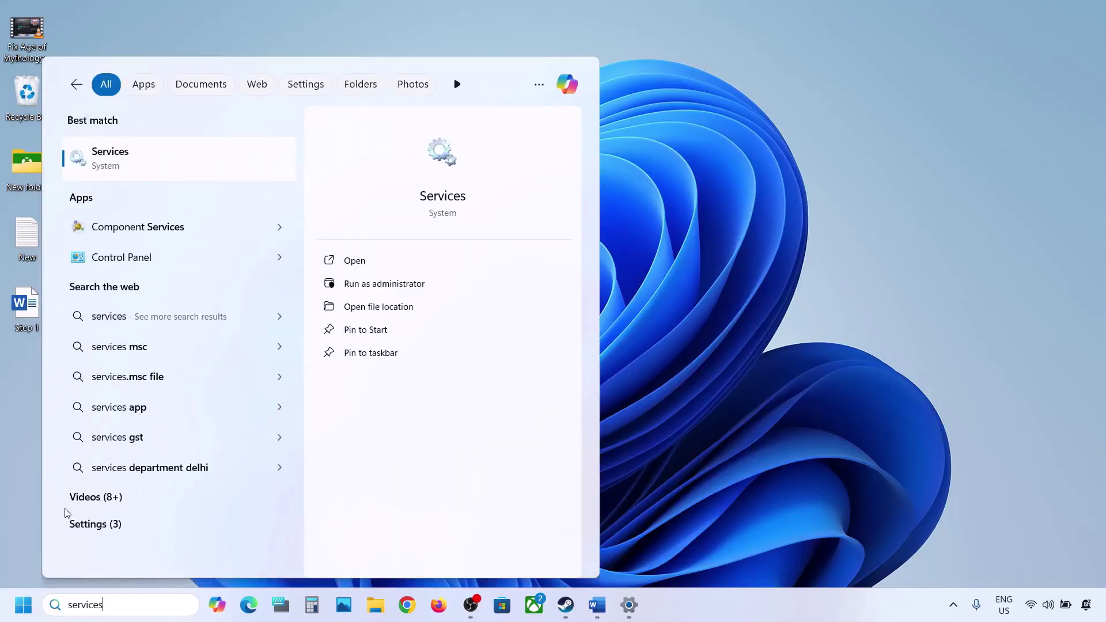
{"action": "left_click", "coordinate": [101, 167]}
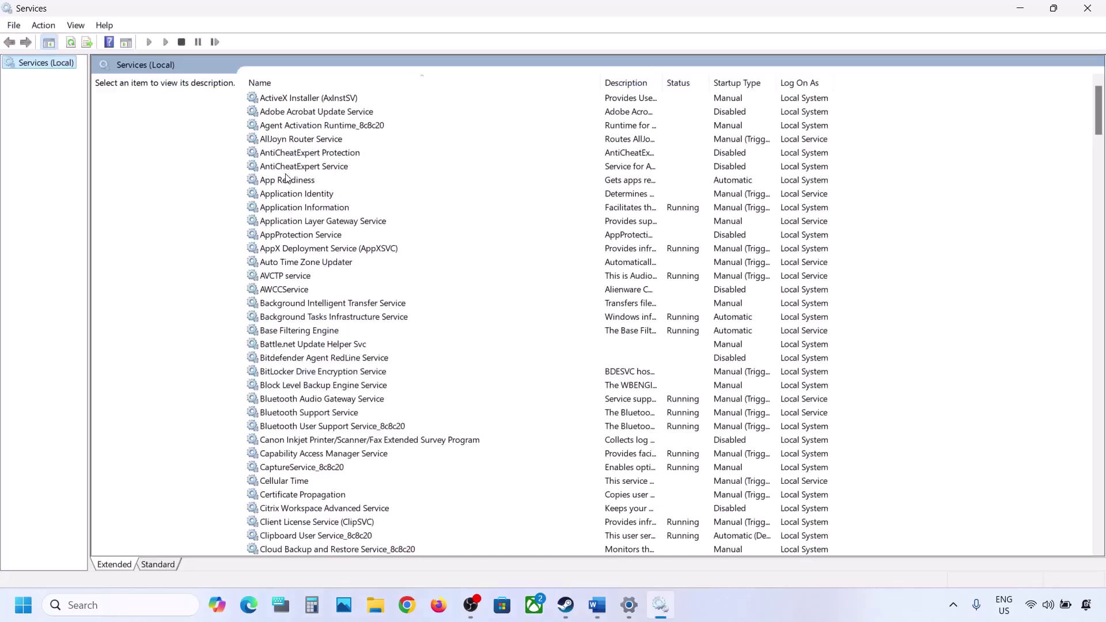
{"action": "double_click", "coordinate": [287, 180]}
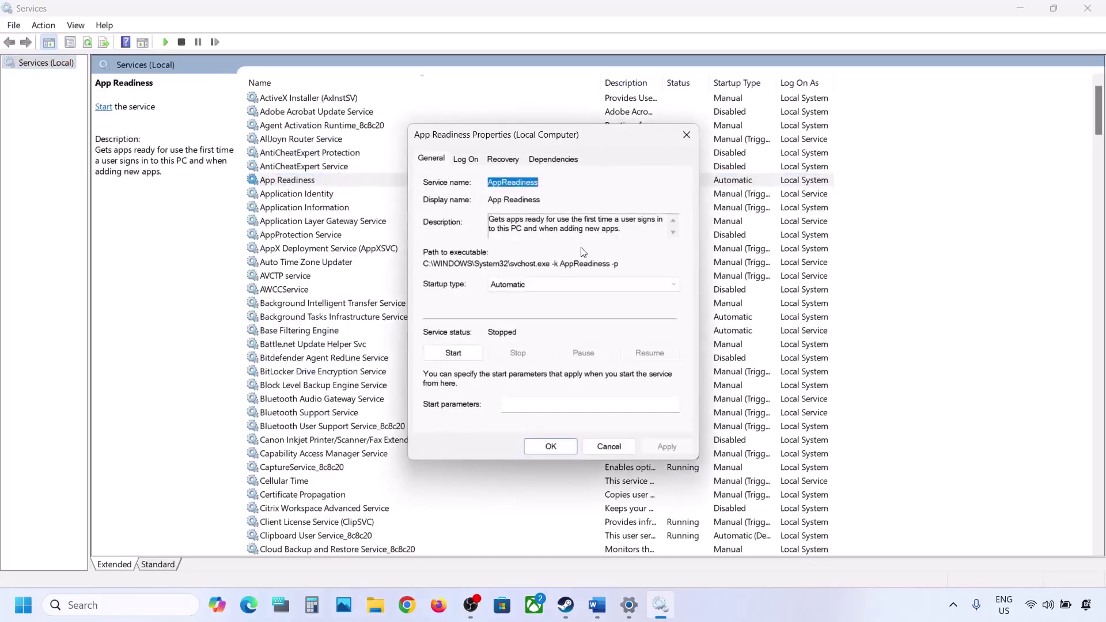
- Set the App Readiness startup type to Automatic, start the service, and close its properties and the Services console
{"action": "left_click", "coordinate": [526, 285]}
{"action": "left_click", "coordinate": [526, 306]}
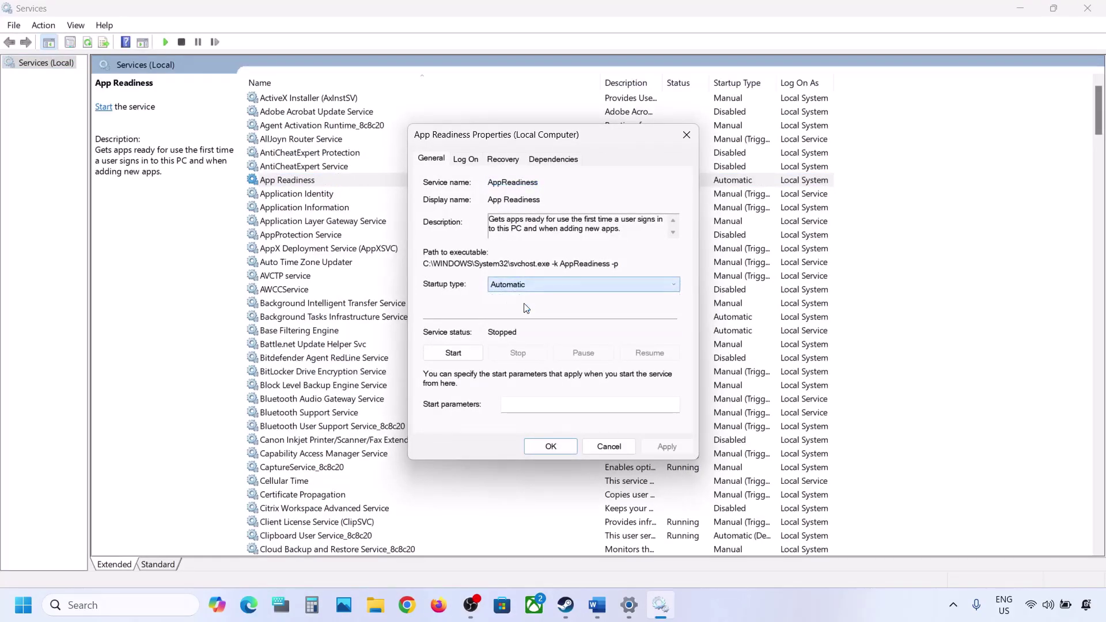
{"action": "left_click", "coordinate": [659, 448]}
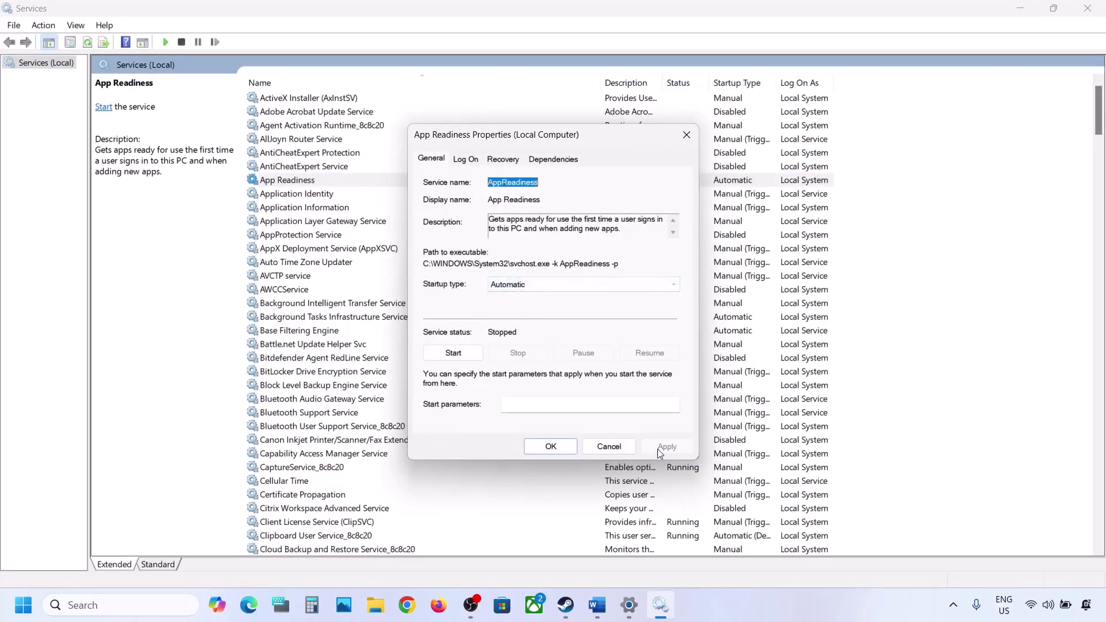
{"action": "left_click", "coordinate": [451, 353]}
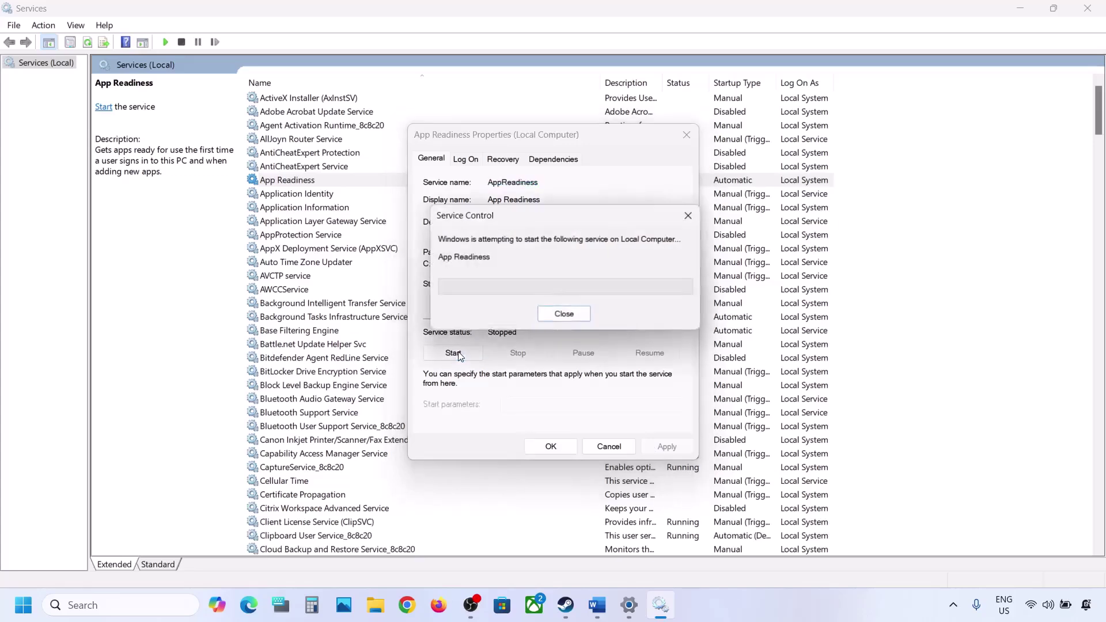
{"action": "left_click", "coordinate": [559, 450]}
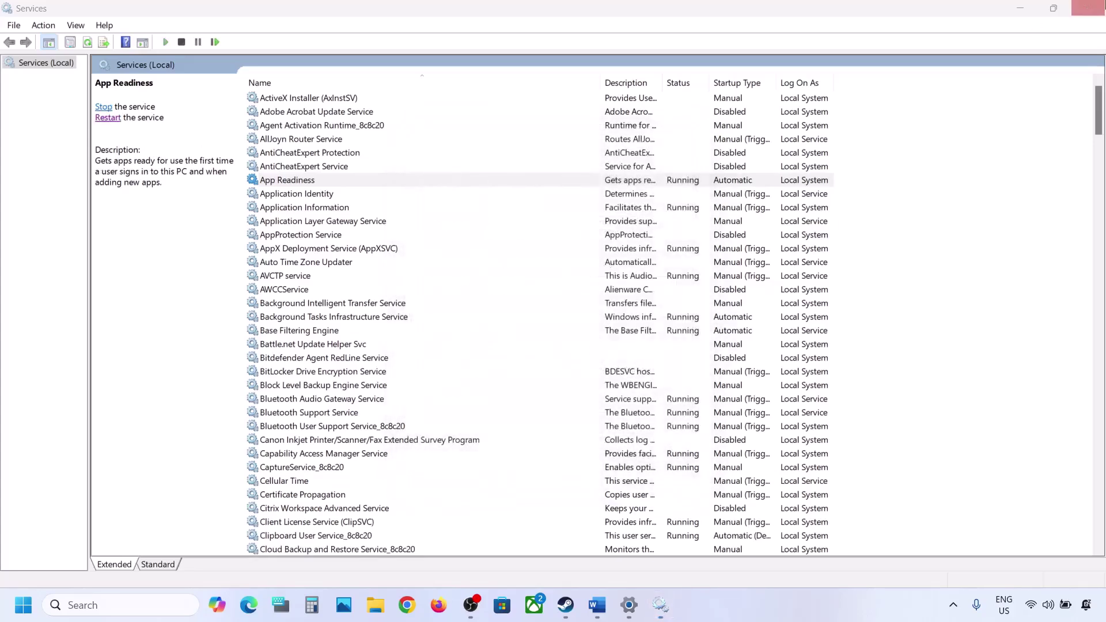
{"action": "left_click", "coordinate": [1097, 7]}
- Read Step 2 about $WinREAgent in the Word document, then select that folder on the C: drive in File Explorer
{"action": "left_click", "coordinate": [597, 603]}
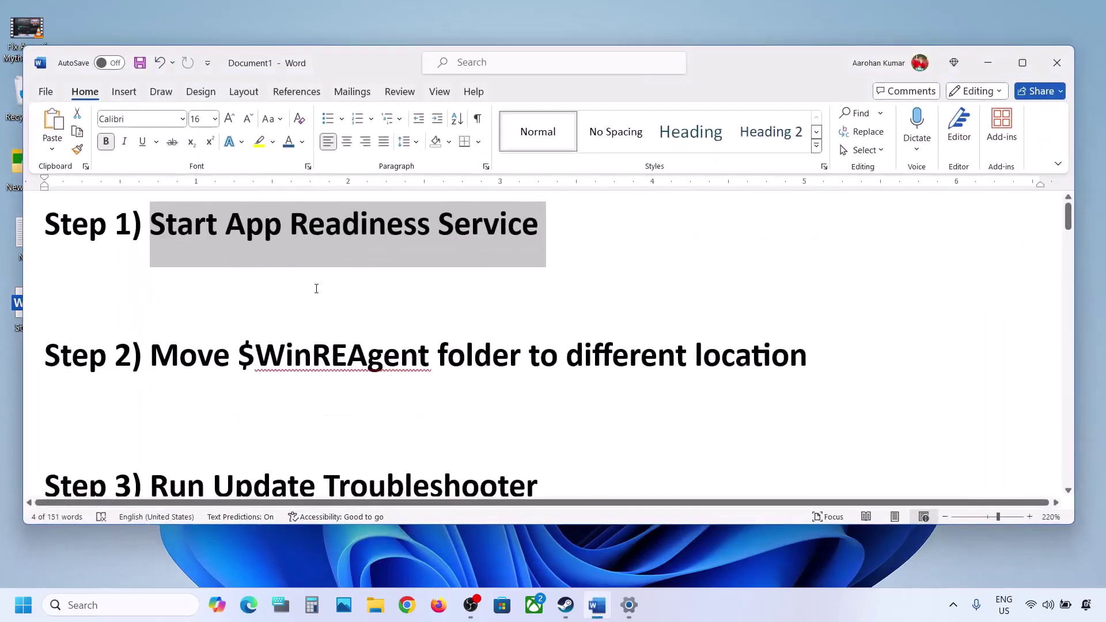
{"action": "left_click_drag", "start_coordinate": [245, 353], "coordinate": [401, 345]}
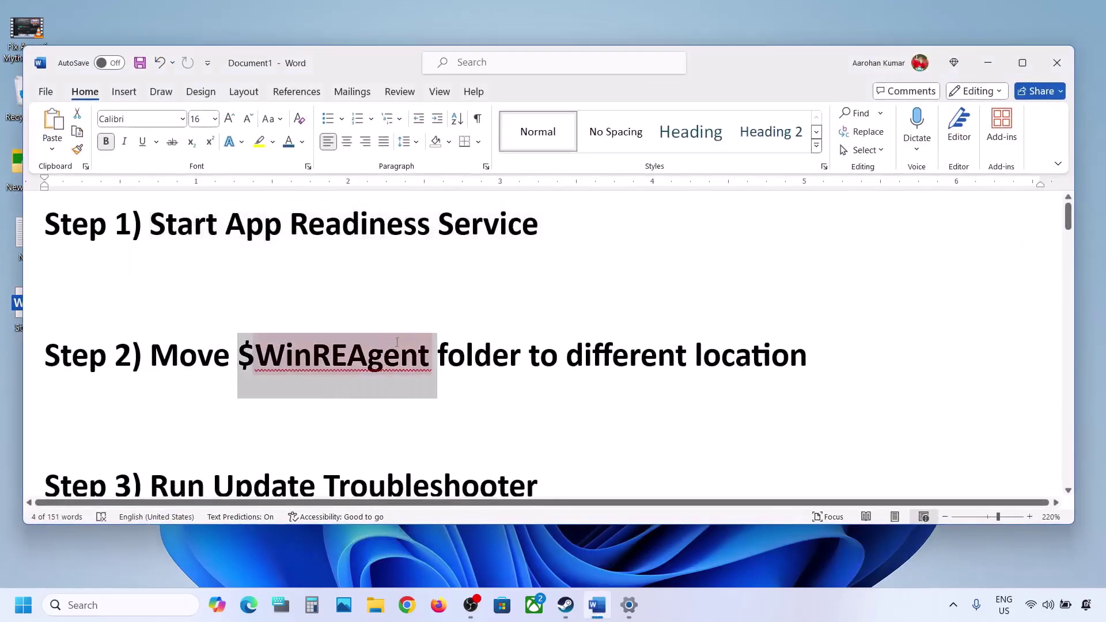
{"action": "left_click", "coordinate": [375, 605]}
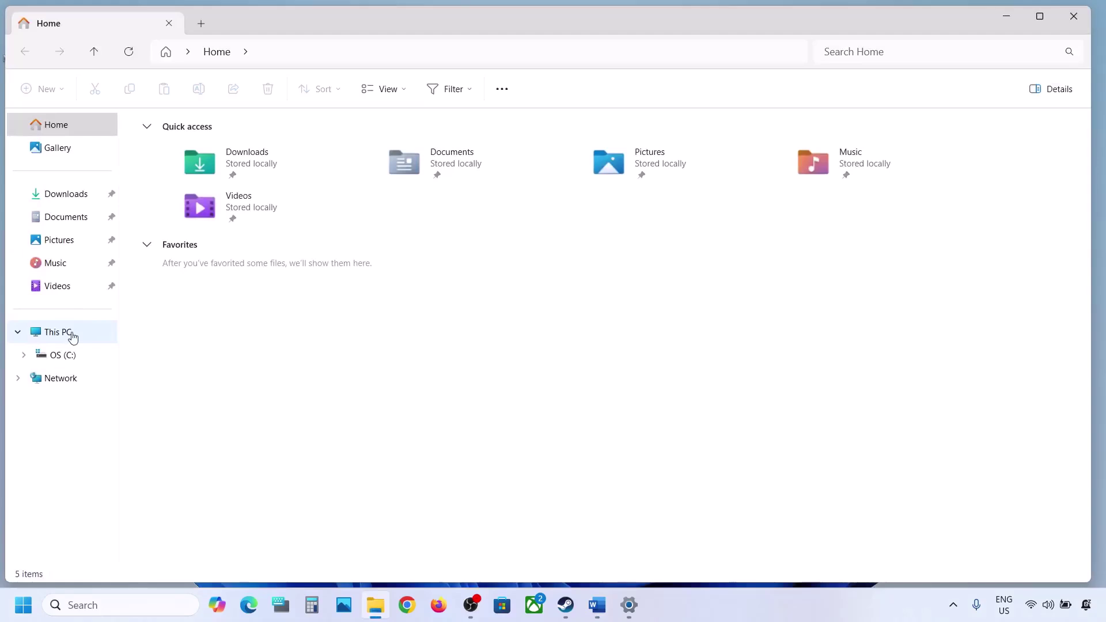
{"action": "left_click", "coordinate": [72, 334]}
{"action": "double_click", "coordinate": [234, 151]}
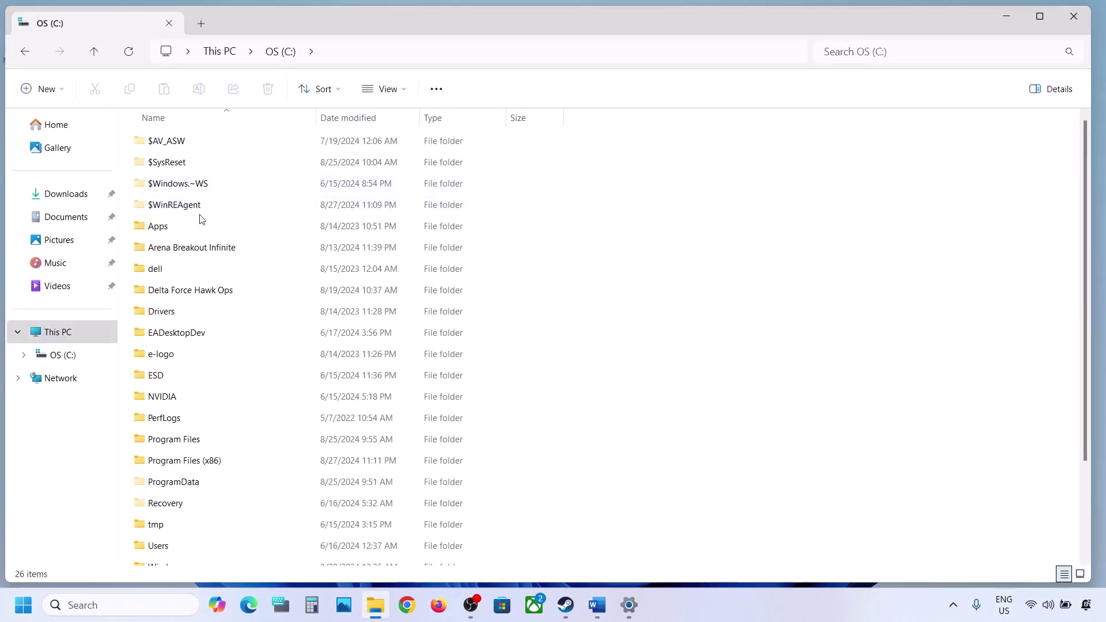
{"action": "left_click", "coordinate": [182, 211]}
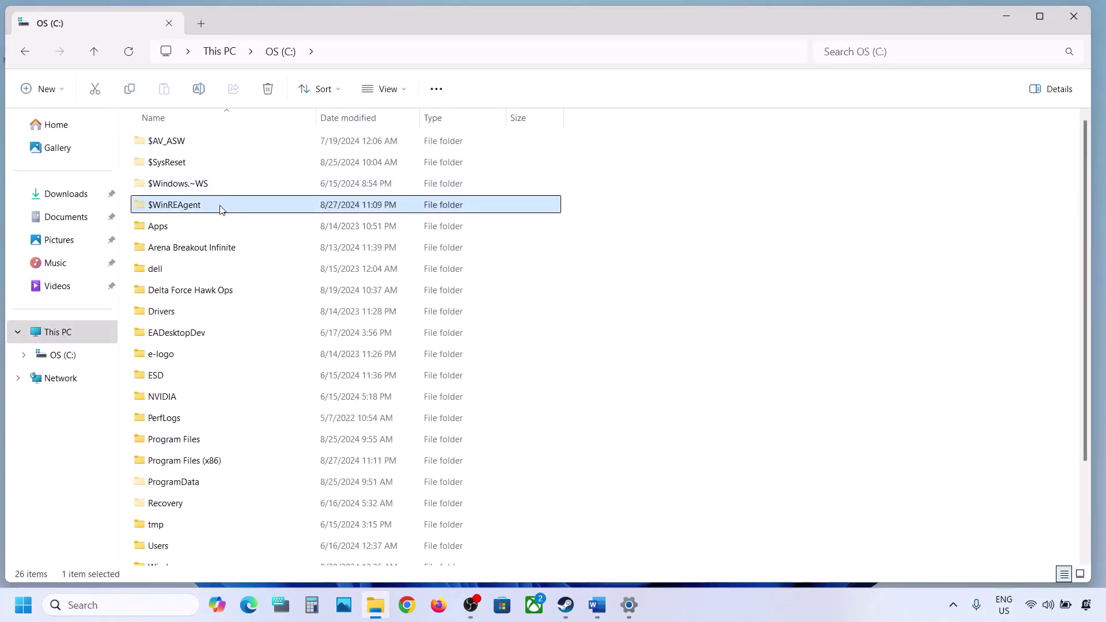
- Check whether File Explorer is set to show hidden items, keeping the $WinREAgent folder selected
{"action": "mouse_move", "coordinate": [222, 209]}
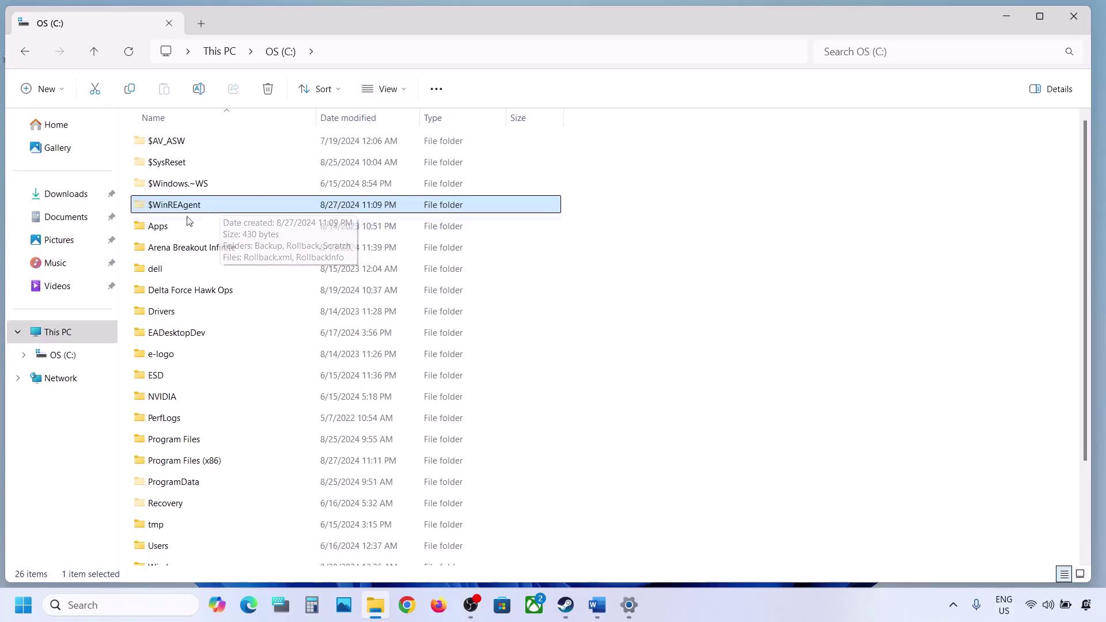
{"action": "left_click", "coordinate": [405, 91]}
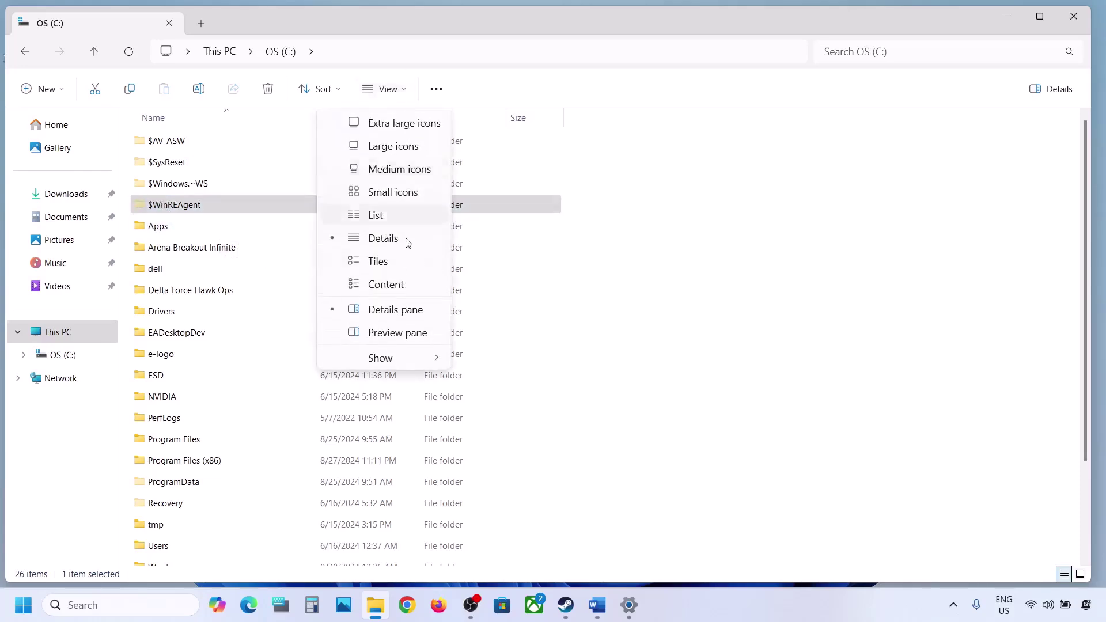
{"action": "mouse_move", "coordinate": [380, 358]}
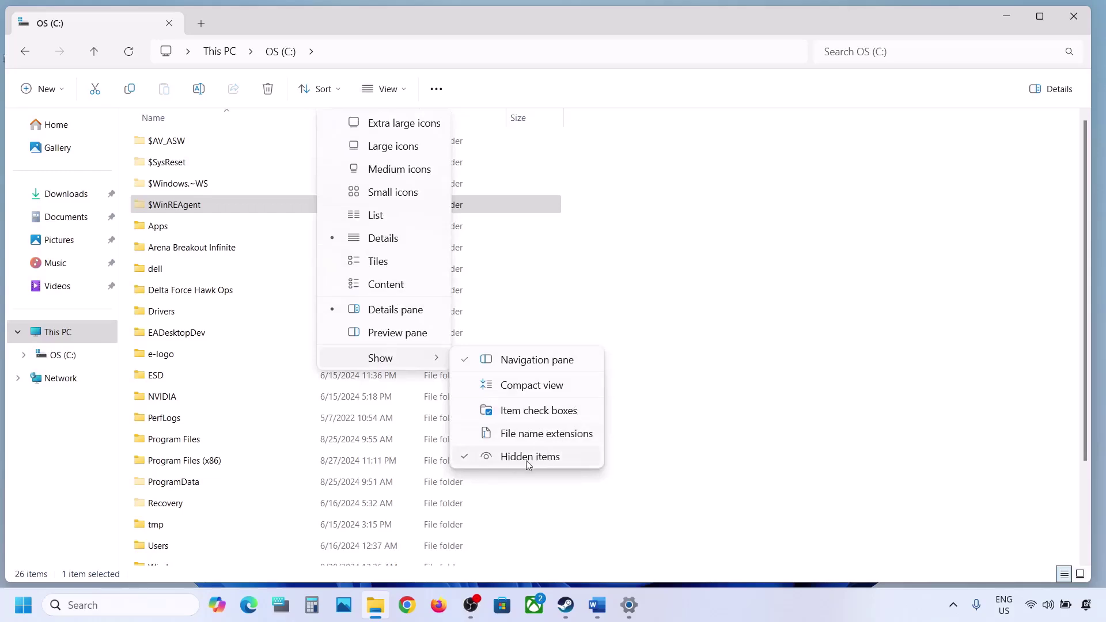
{"action": "left_click", "coordinate": [154, 206]}
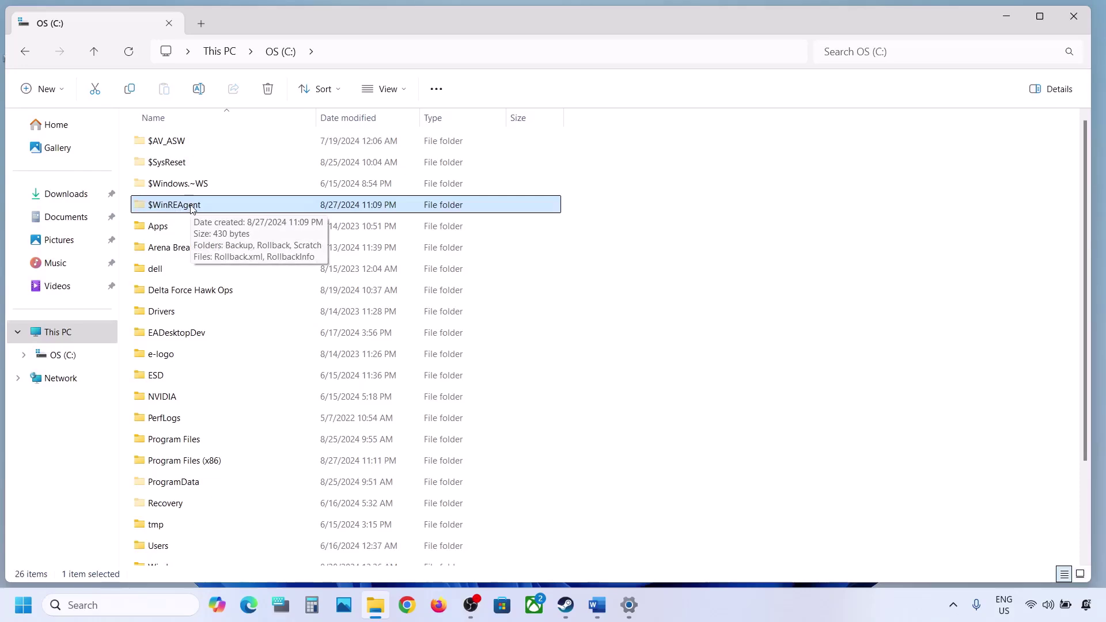
- Copy the $WinREAgent folder from the C: drive to the desktop
{"action": "right_click", "coordinate": [208, 210]}
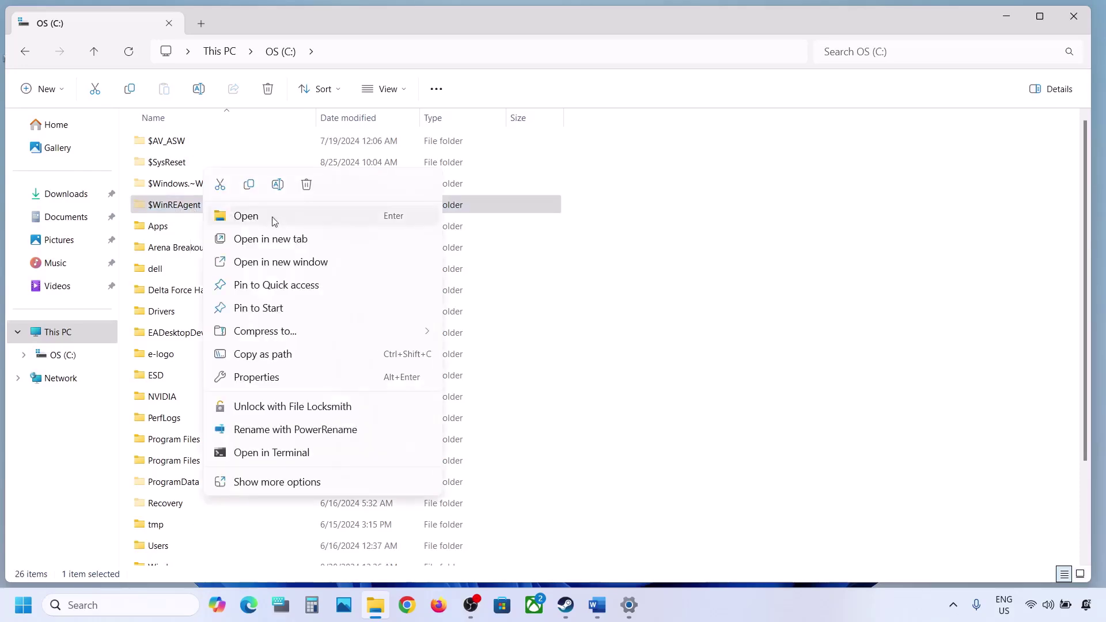
{"action": "left_click", "coordinate": [250, 187]}
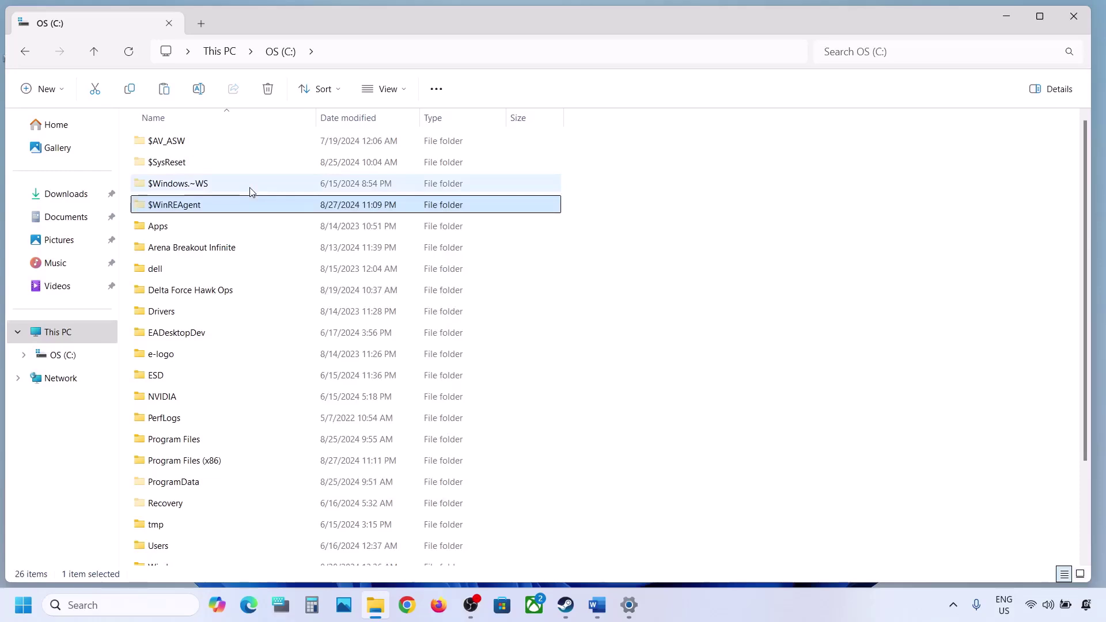
{"action": "key", "text": "super+d"}
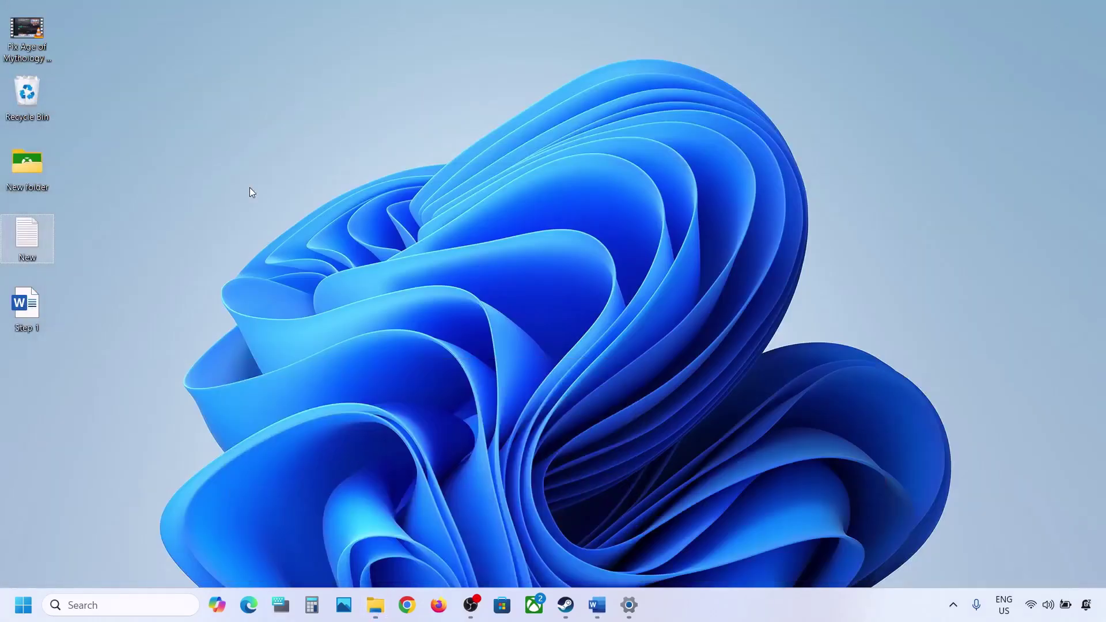
{"action": "key", "text": "ctrl+v"}
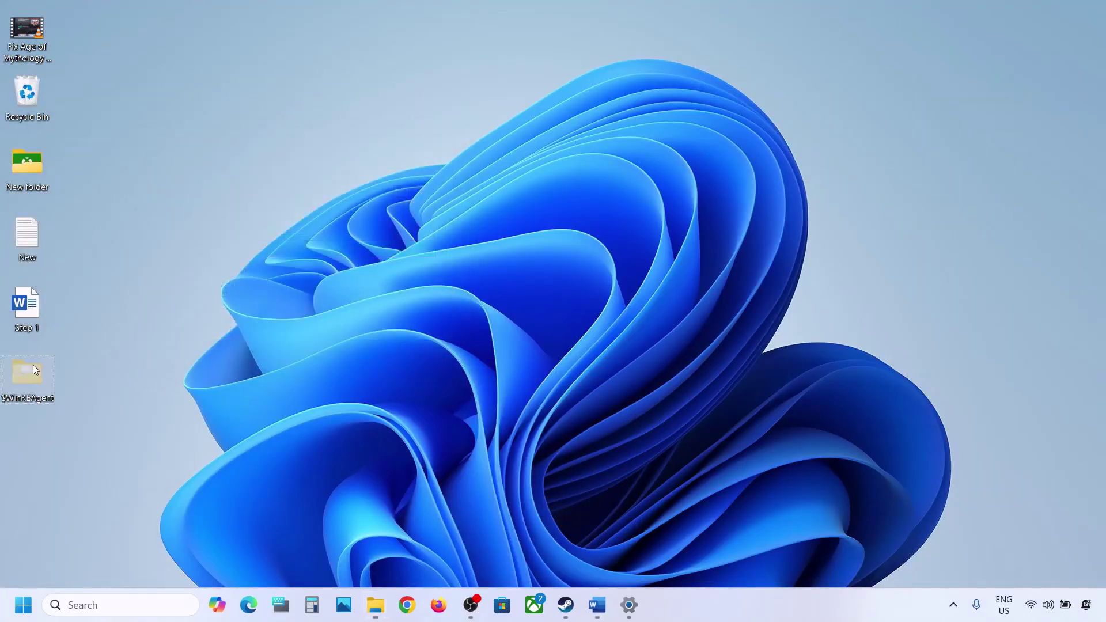
- Delete the original $WinREAgent folder from the C: drive in File Explorer
{"action": "left_click", "coordinate": [375, 605]}
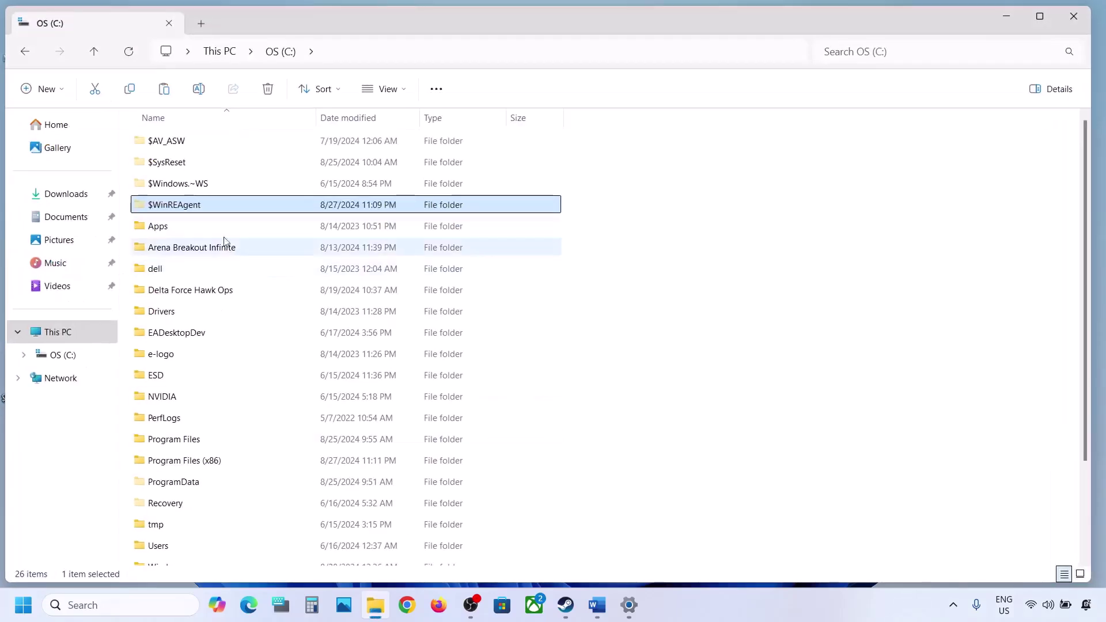
{"action": "right_click", "coordinate": [187, 208]}
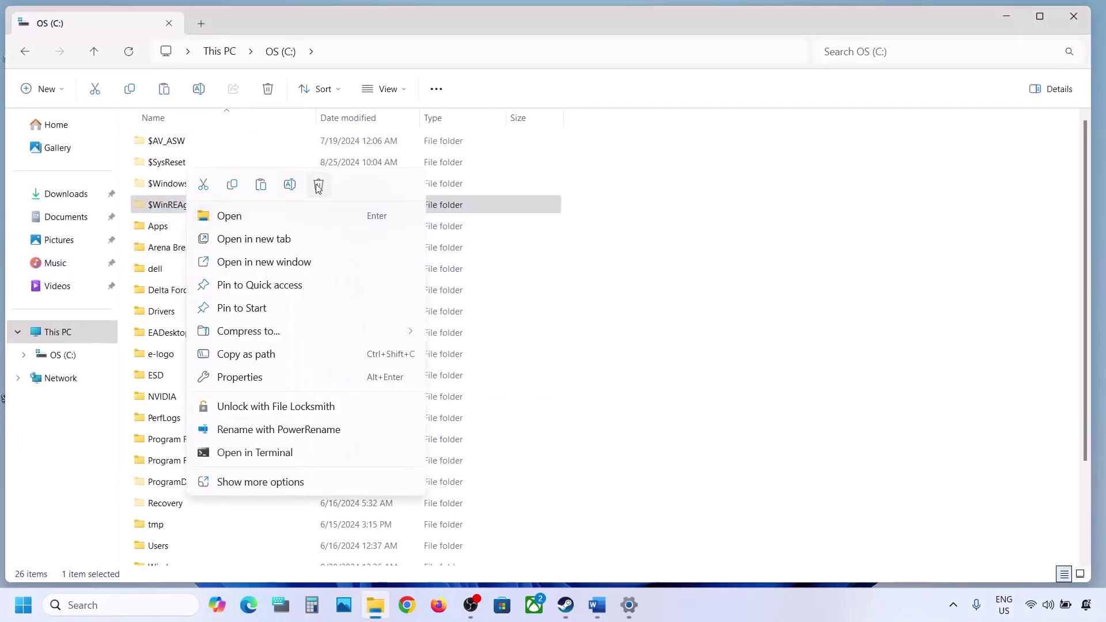
{"action": "left_click", "coordinate": [316, 183]}
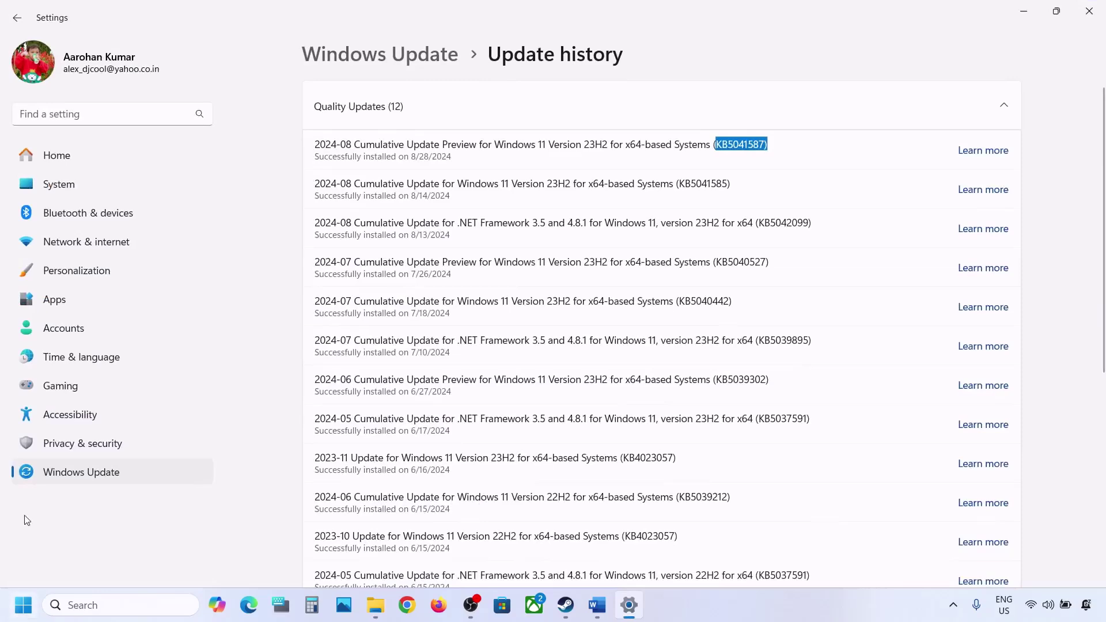
- Start a check for updates on the Windows Update page in Settings, look at the power options, and minimize Settings
{"action": "left_click", "coordinate": [89, 478]}
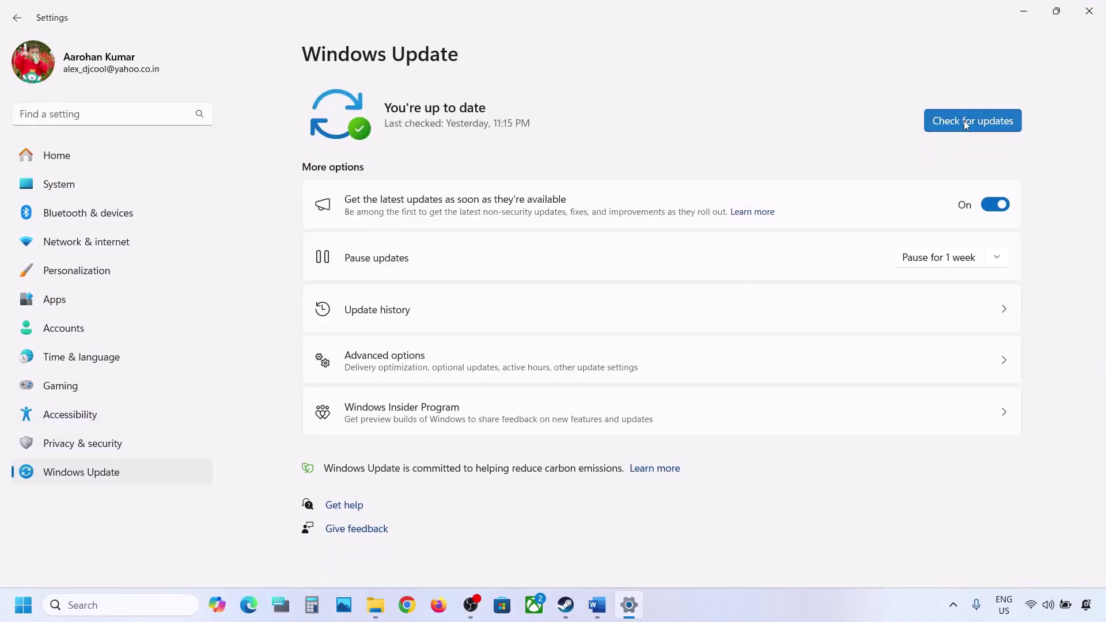
{"action": "left_click", "coordinate": [965, 122]}
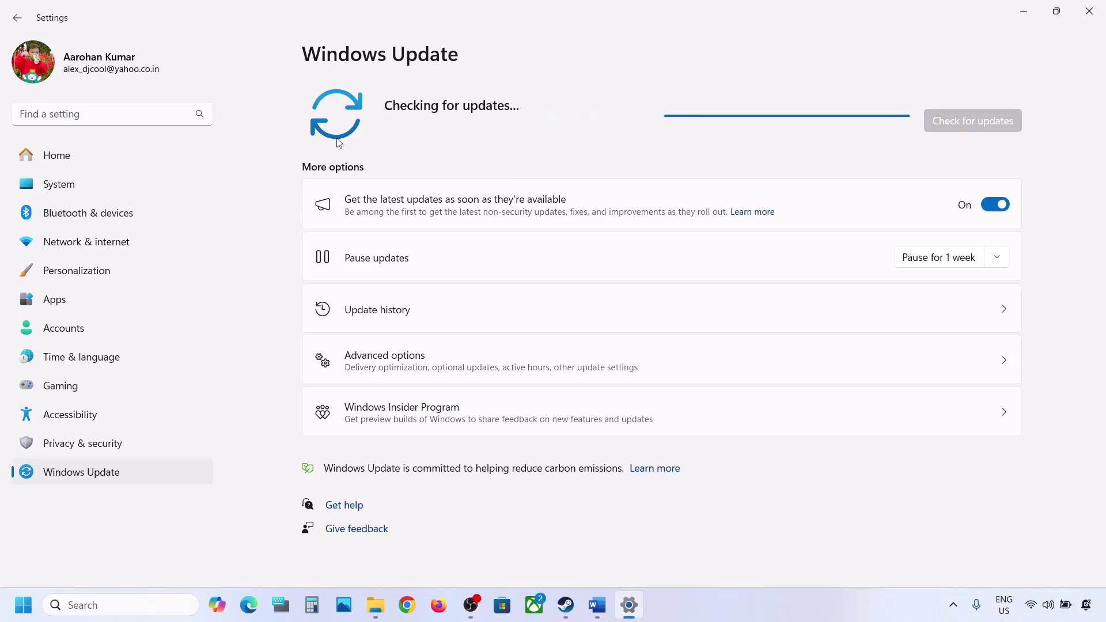
{"action": "left_click", "coordinate": [23, 605]}
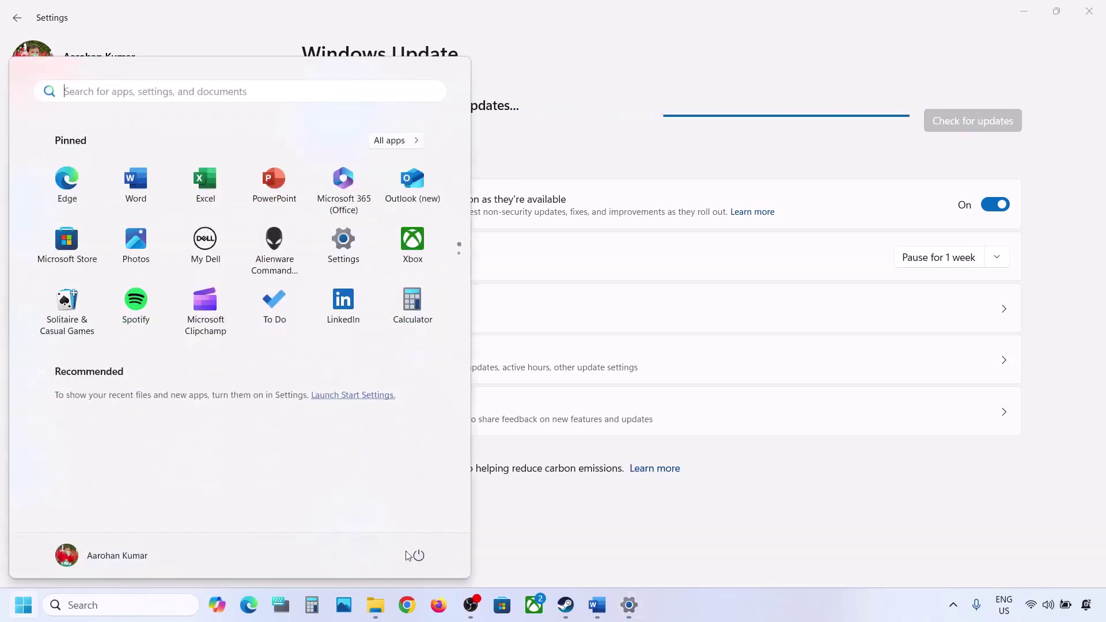
{"action": "left_click", "coordinate": [419, 556]}
{"action": "key", "text": "Escape"}
{"action": "left_click", "coordinate": [1031, 9]}
{"action": "left_click", "coordinate": [1024, 10]}
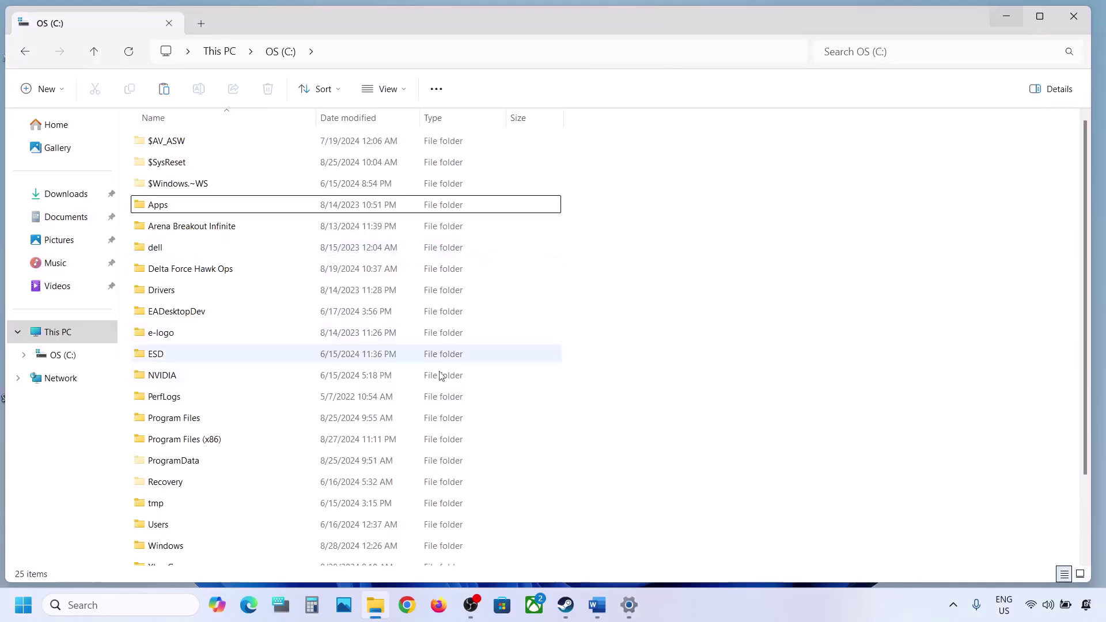
- Move the $WinREAgent folder from the desktop back to the C: drive and close File Explorer
{"action": "key", "text": "super+d"}
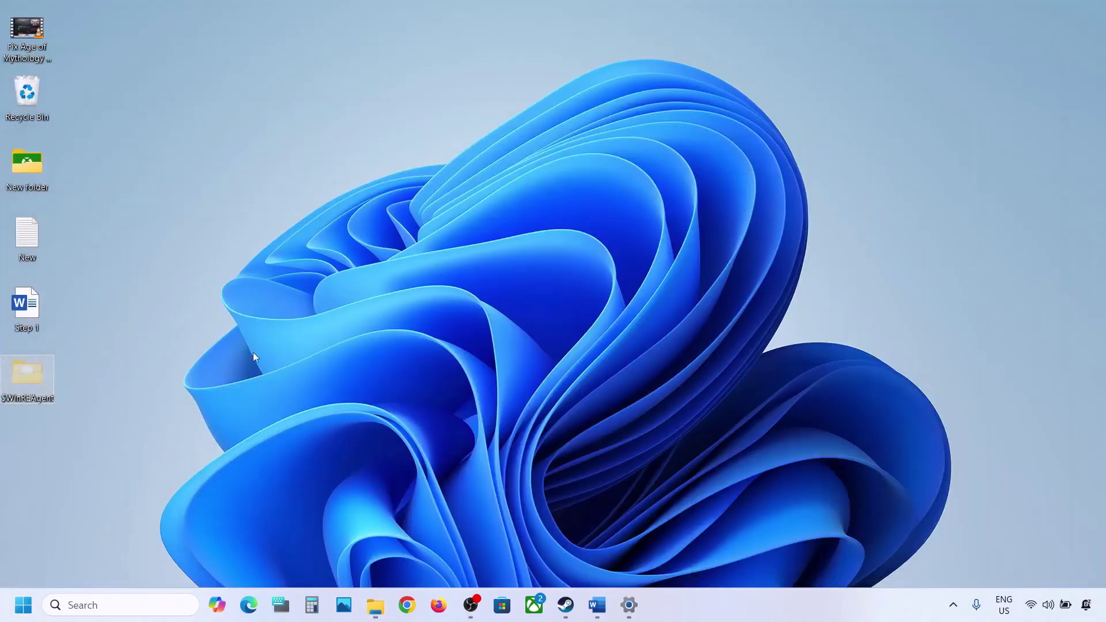
{"action": "right_click", "coordinate": [37, 379]}
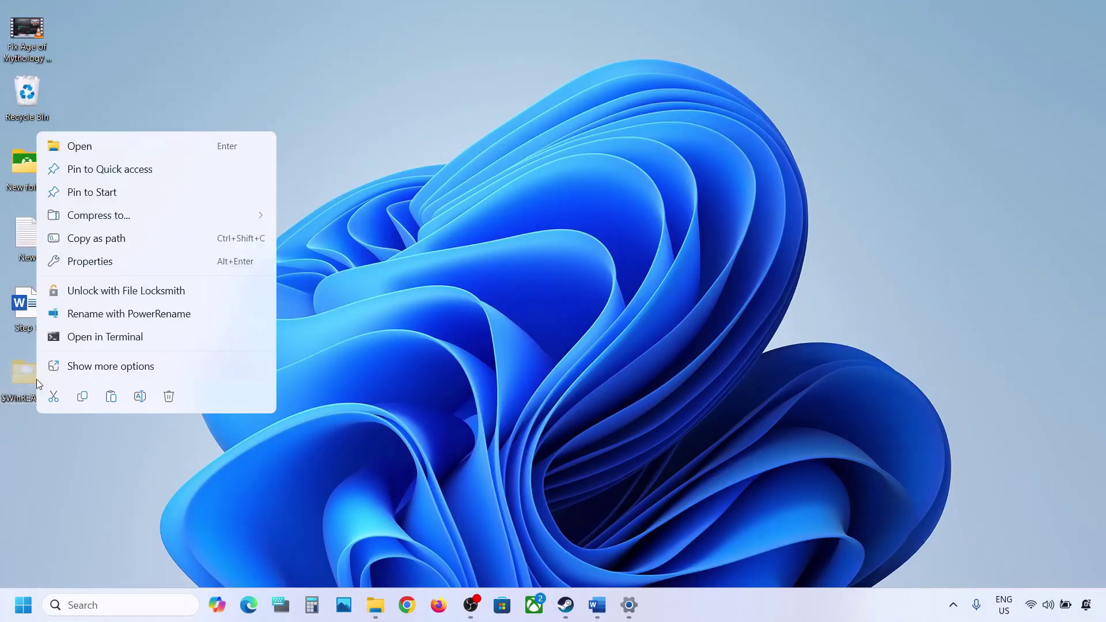
{"action": "left_click", "coordinate": [62, 400]}
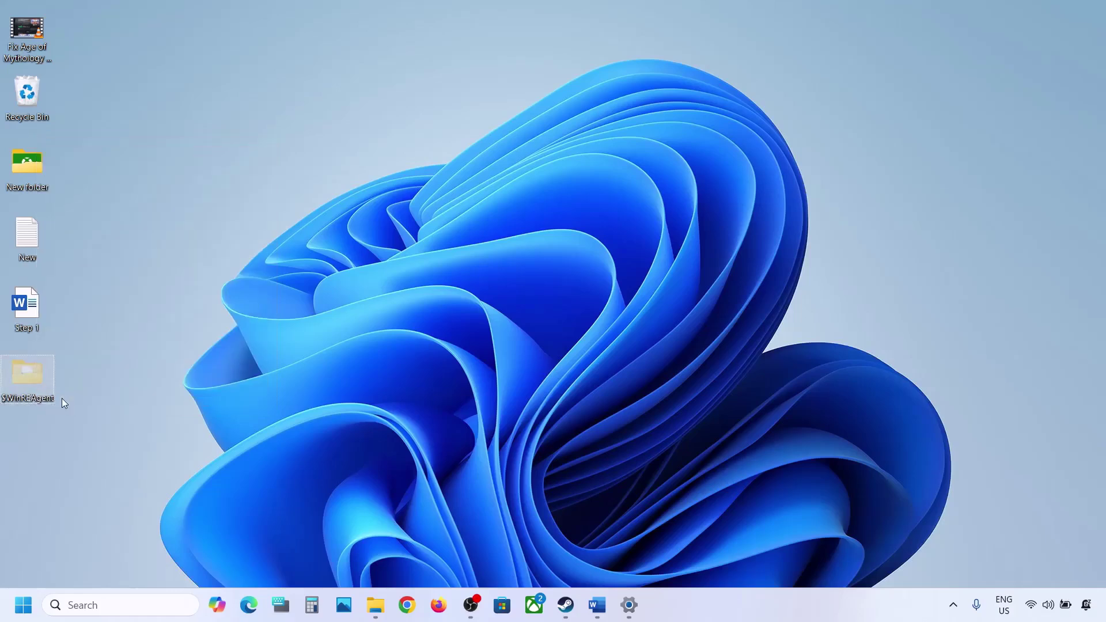
{"action": "left_click", "coordinate": [375, 604]}
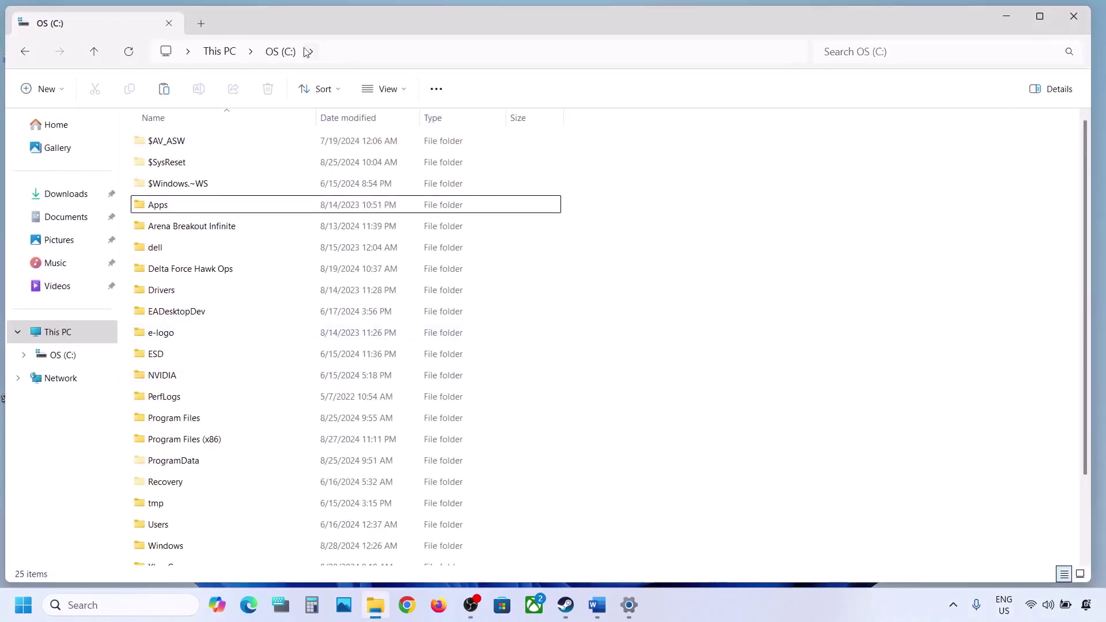
{"action": "key", "text": "ctrl+v"}
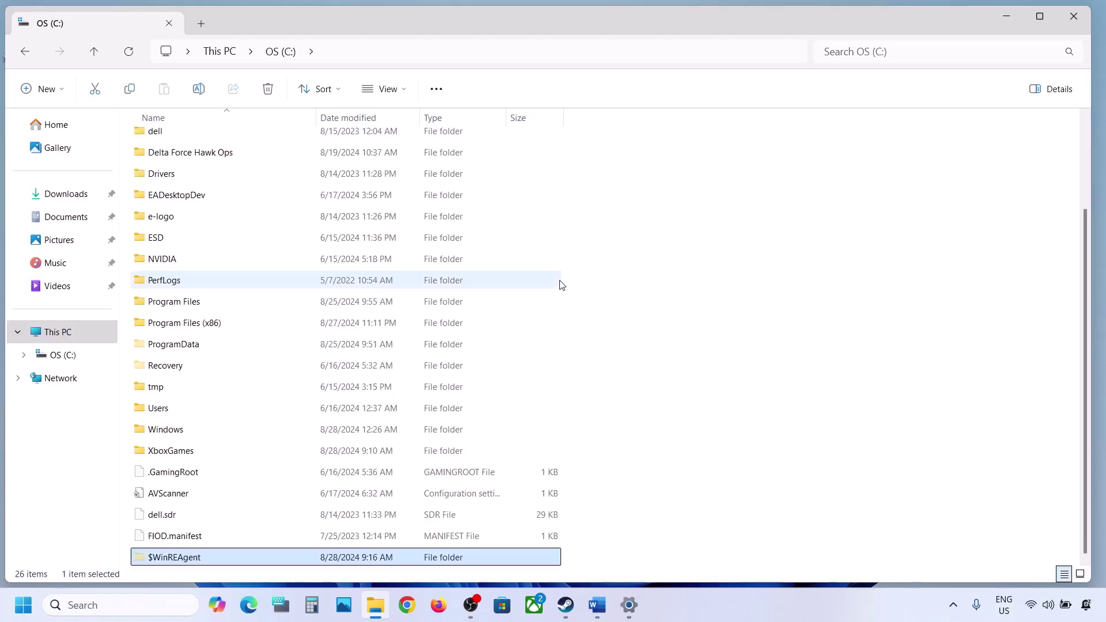
{"action": "left_click", "coordinate": [1084, 15]}
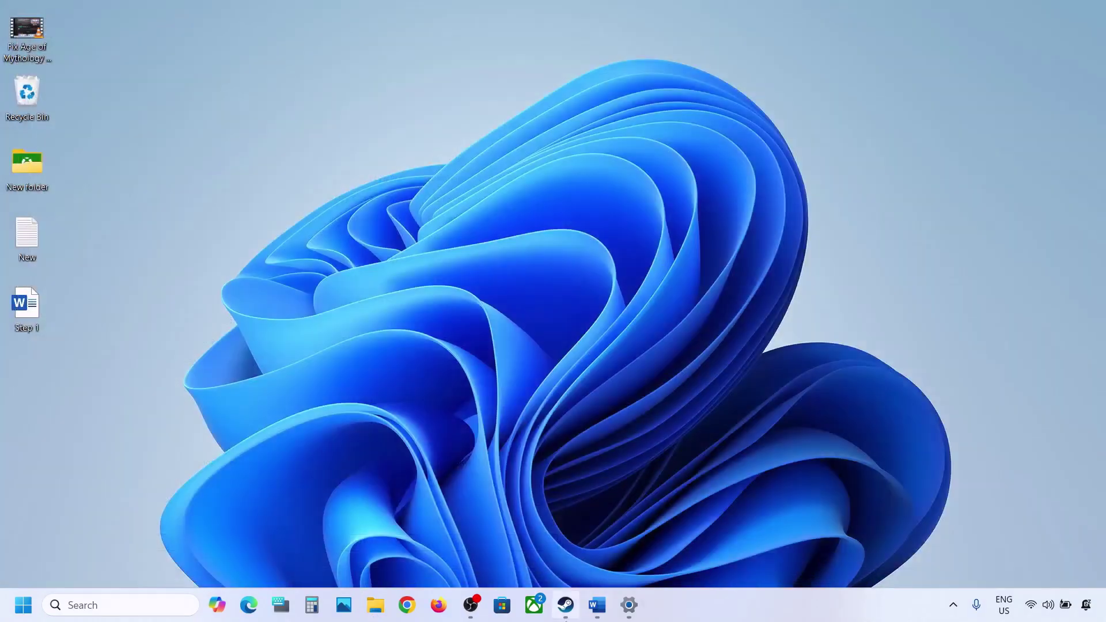
- Switch to the Word document and read Step 3 about running the update troubleshooter, highlighting its step number
{"action": "left_click", "coordinate": [610, 603]}
{"action": "scroll", "coordinate": [311, 402], "scroll_direction": "down", "scroll_amount": 3}
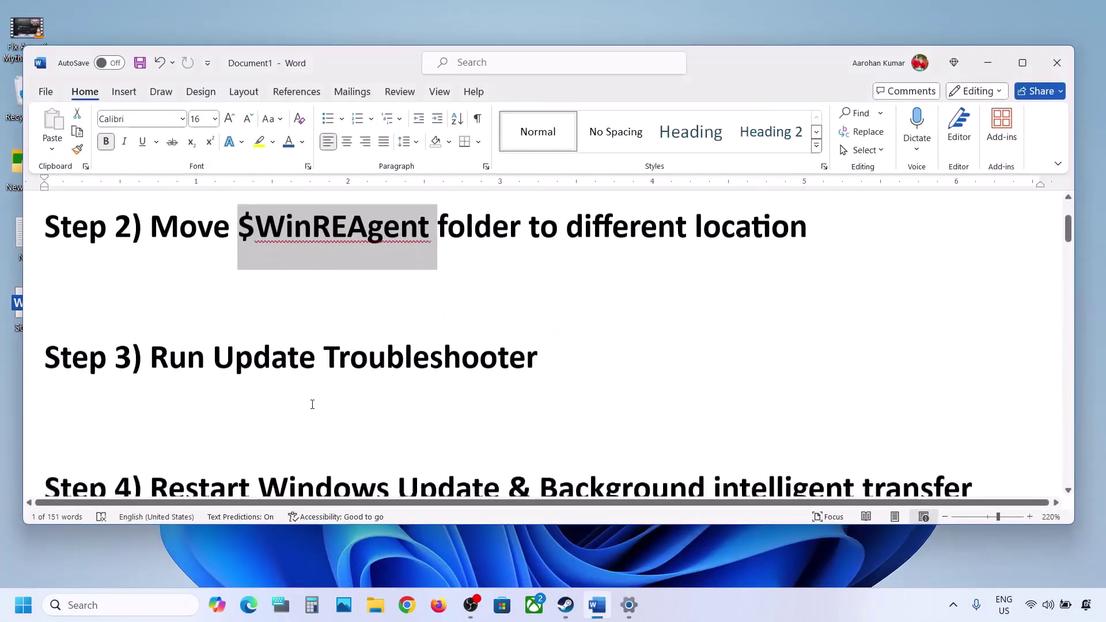
{"action": "left_click_drag", "start_coordinate": [160, 346], "coordinate": [45, 347]}
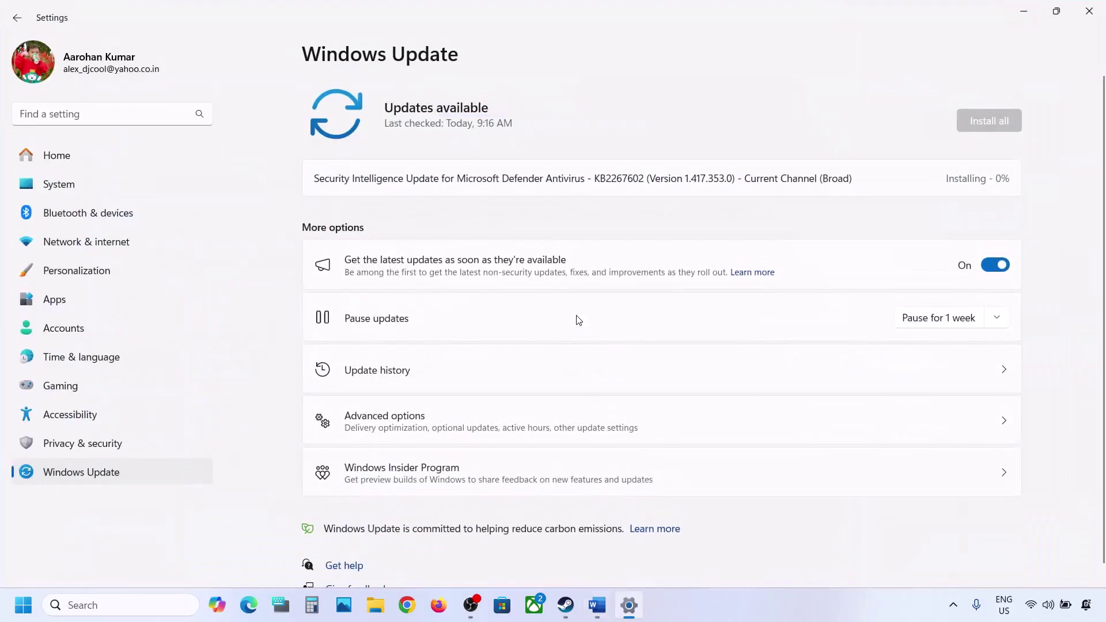
- Run the Windows Update troubleshooter from the other troubleshooters in the System settings
{"action": "left_click", "coordinate": [86, 193]}
{"action": "scroll", "coordinate": [399, 380], "scroll_direction": "down", "scroll_amount": 5}
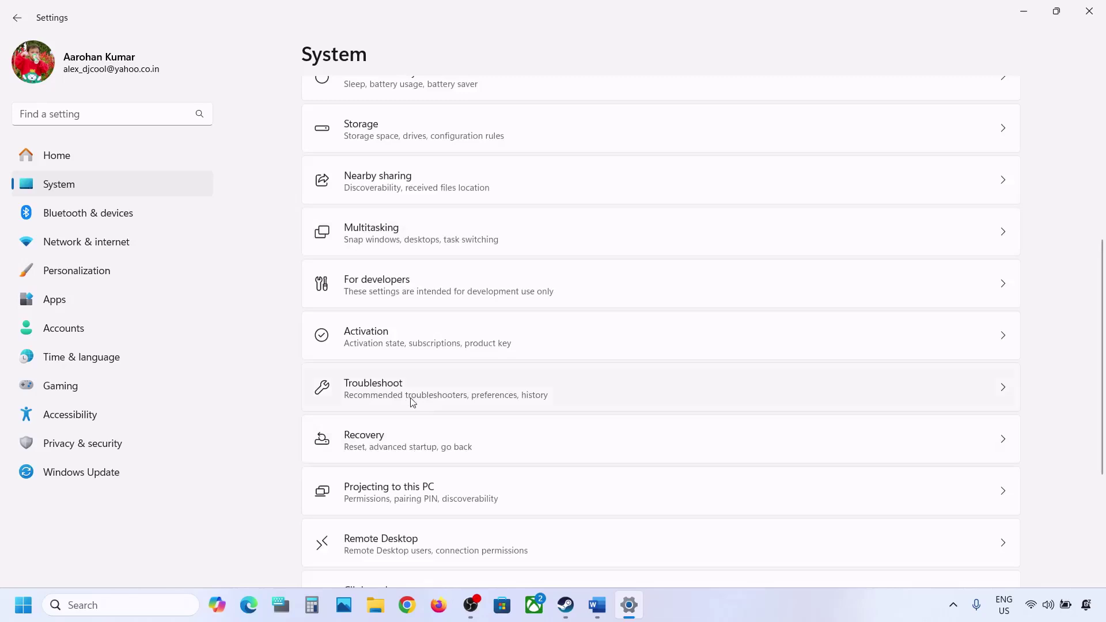
{"action": "left_click", "coordinate": [413, 402]}
{"action": "left_click", "coordinate": [439, 240]}
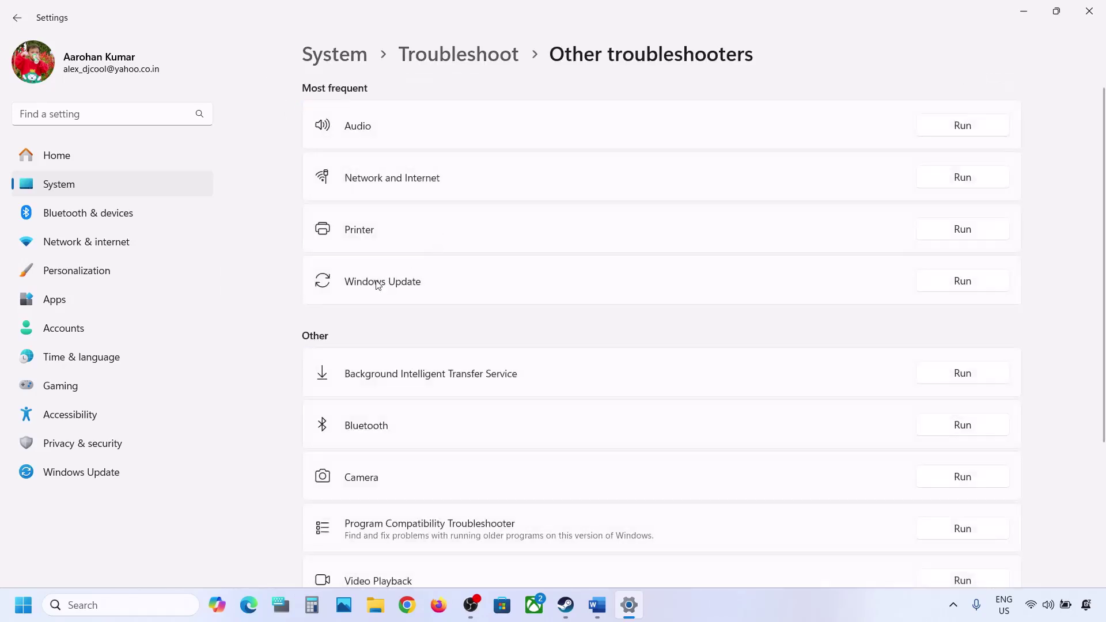
{"action": "left_click", "coordinate": [978, 288]}
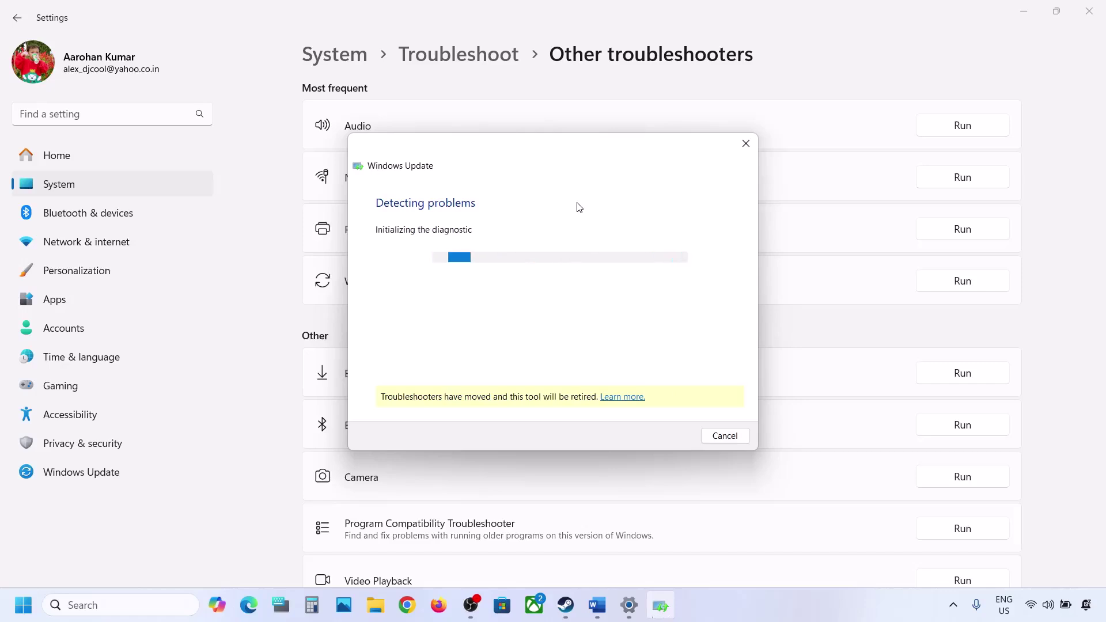
- Read Step 4 about restarting Windows Update and Background Intelligent Transfer in the Word document, highlighting its text
{"action": "left_click", "coordinate": [597, 605]}
{"action": "scroll", "coordinate": [378, 380], "scroll_direction": "down", "scroll_amount": 2}
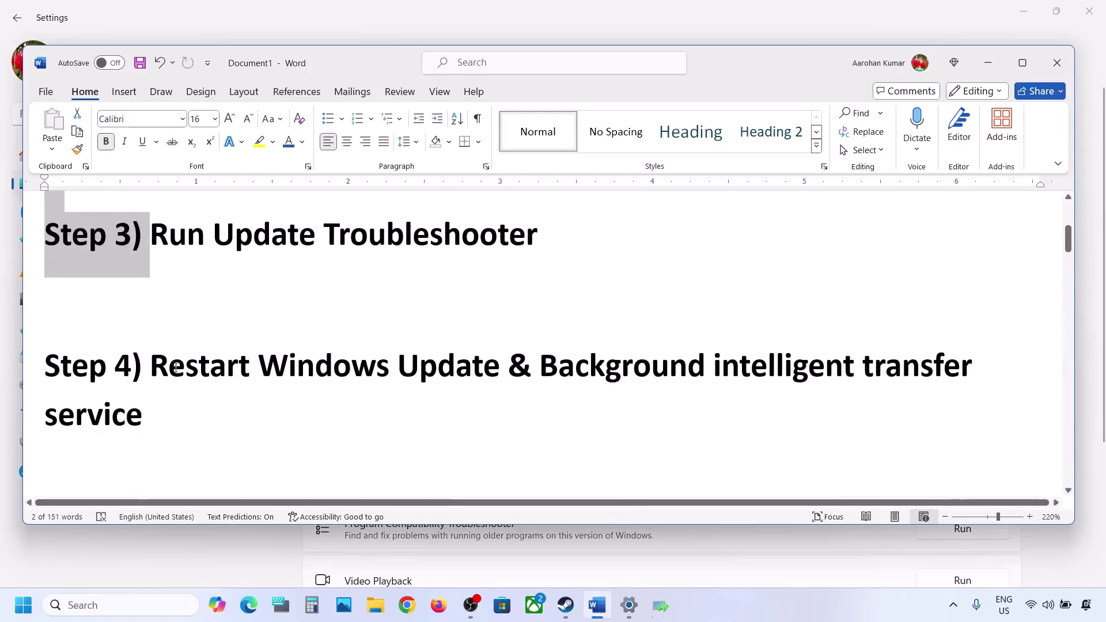
{"action": "left_click_drag", "start_coordinate": [151, 371], "coordinate": [730, 383]}
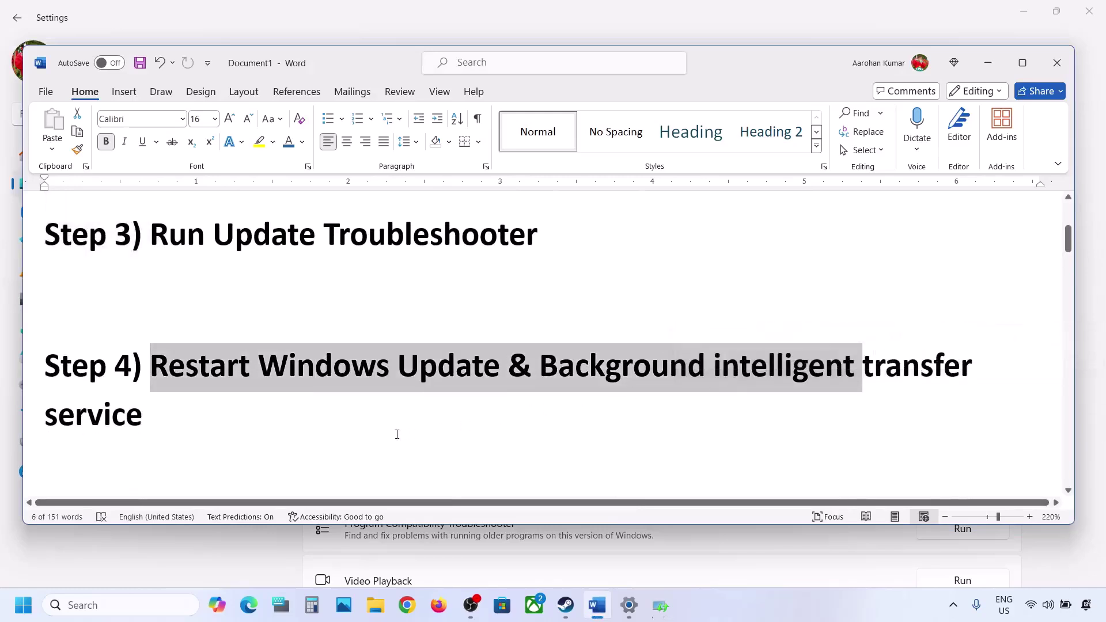
- Search Windows for "services" and open the Services console
{"action": "left_click", "coordinate": [124, 605]}
{"action": "type", "text": "services"}
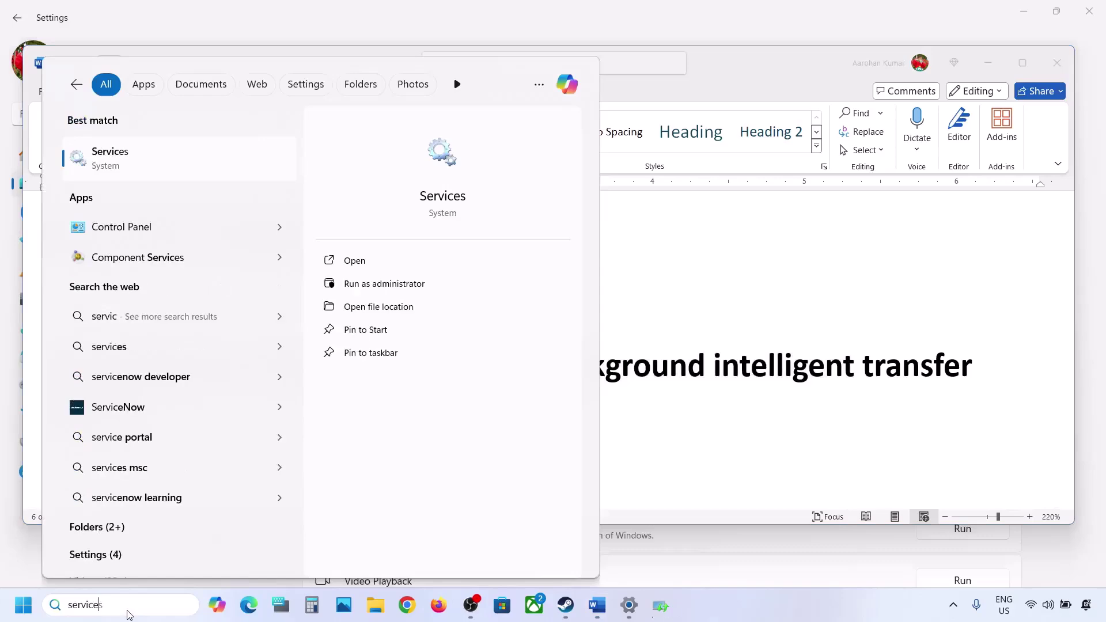
{"action": "left_click", "coordinate": [119, 153]}
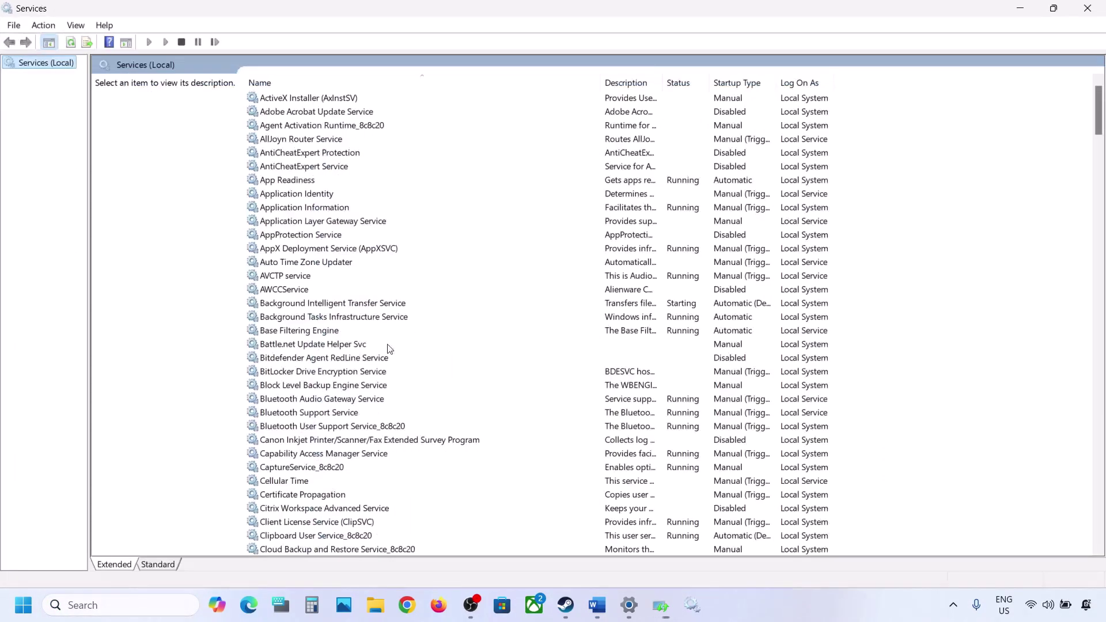
- Find the Windows Update service, set its startup type to Automatic, and confirm its properties
{"action": "left_click", "coordinate": [380, 385]}
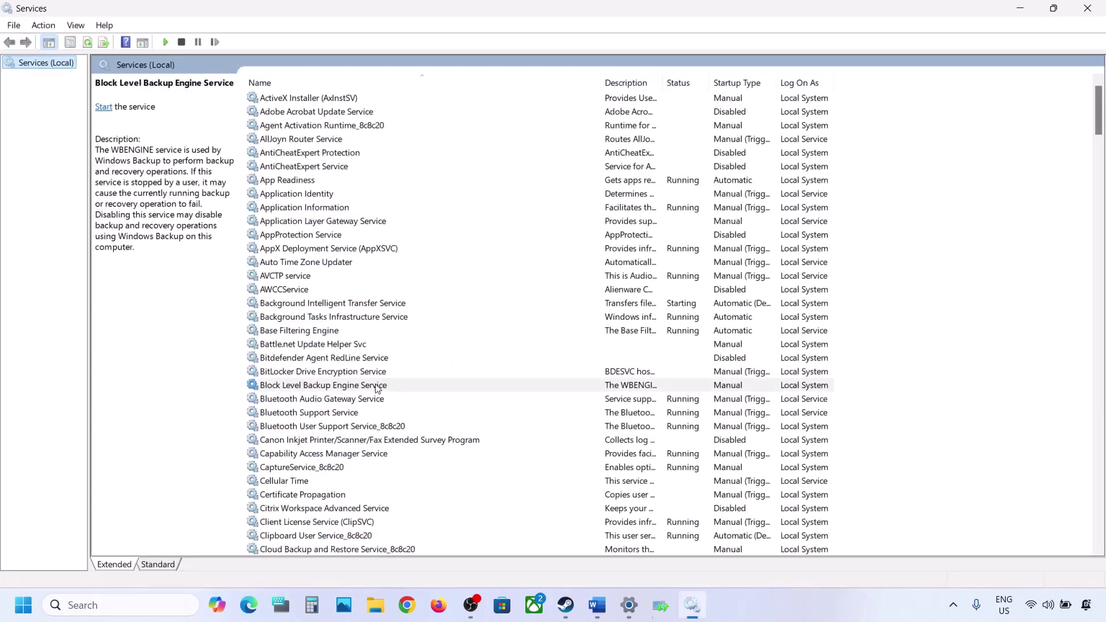
{"action": "key", "text": "w"}
{"action": "scroll", "coordinate": [377, 390], "scroll_direction": "down", "scroll_amount": 7}
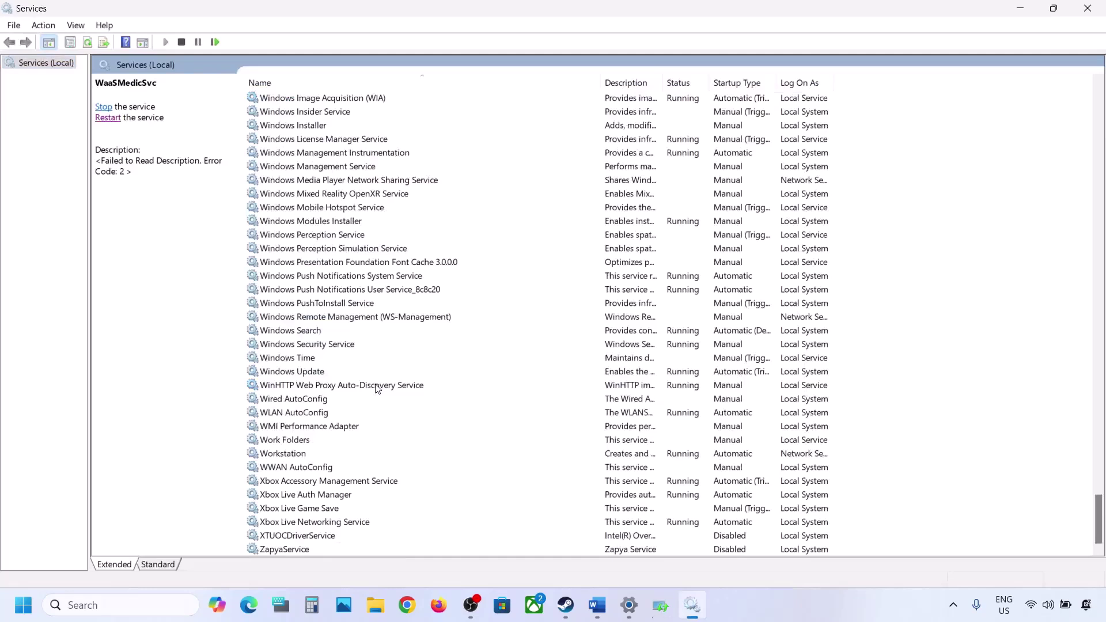
{"action": "left_click", "coordinate": [303, 374]}
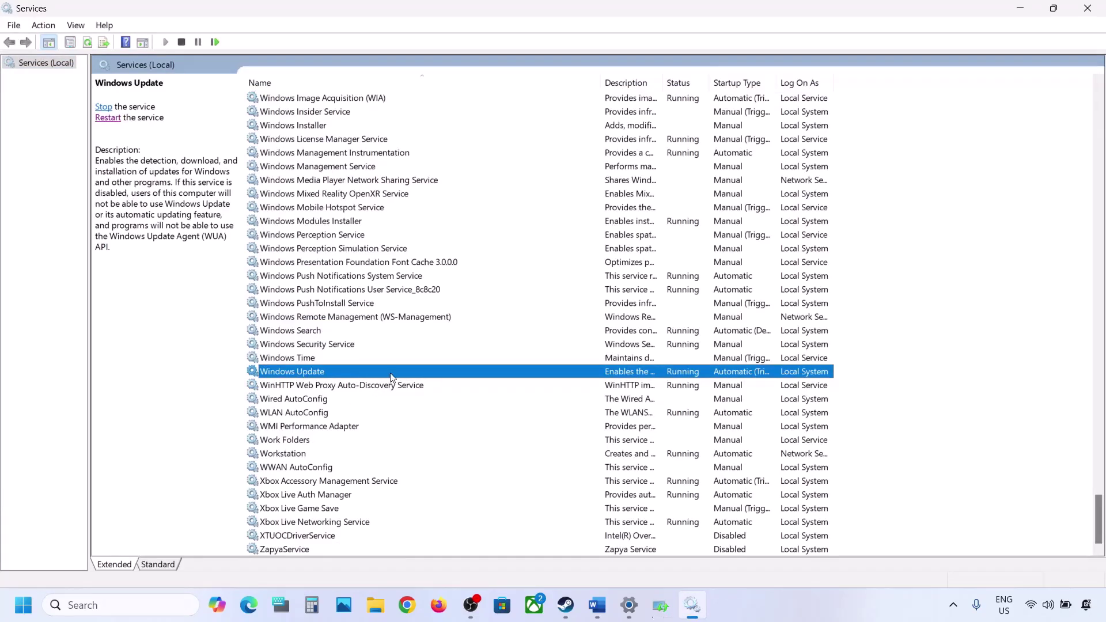
{"action": "double_click", "coordinate": [390, 376]}
{"action": "left_click", "coordinate": [539, 284]}
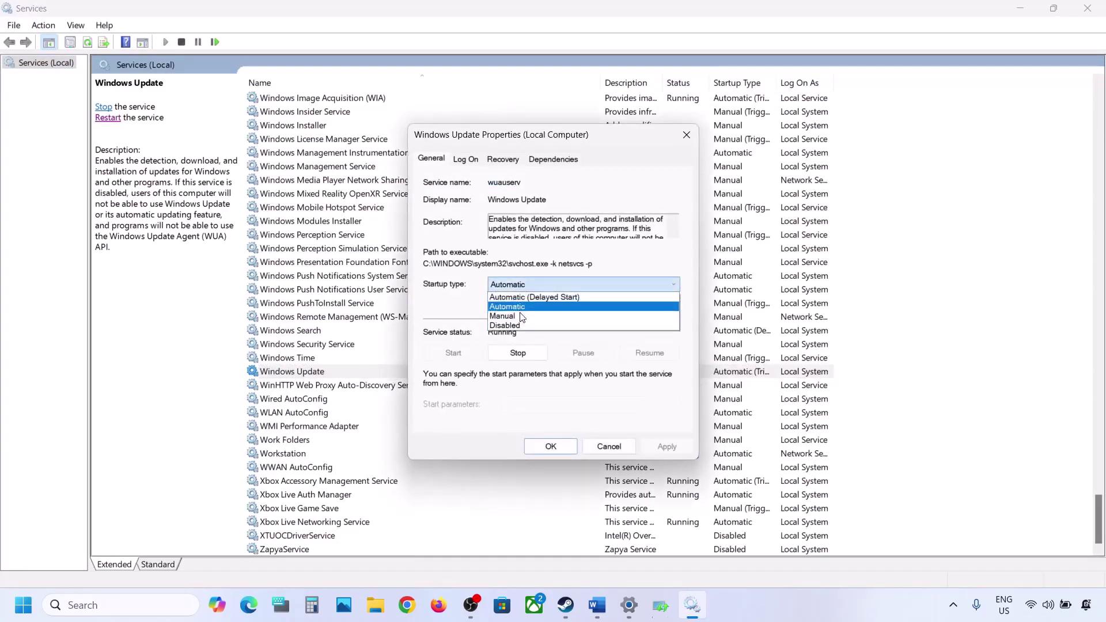
{"action": "left_click", "coordinate": [518, 307]}
{"action": "left_click", "coordinate": [658, 446]}
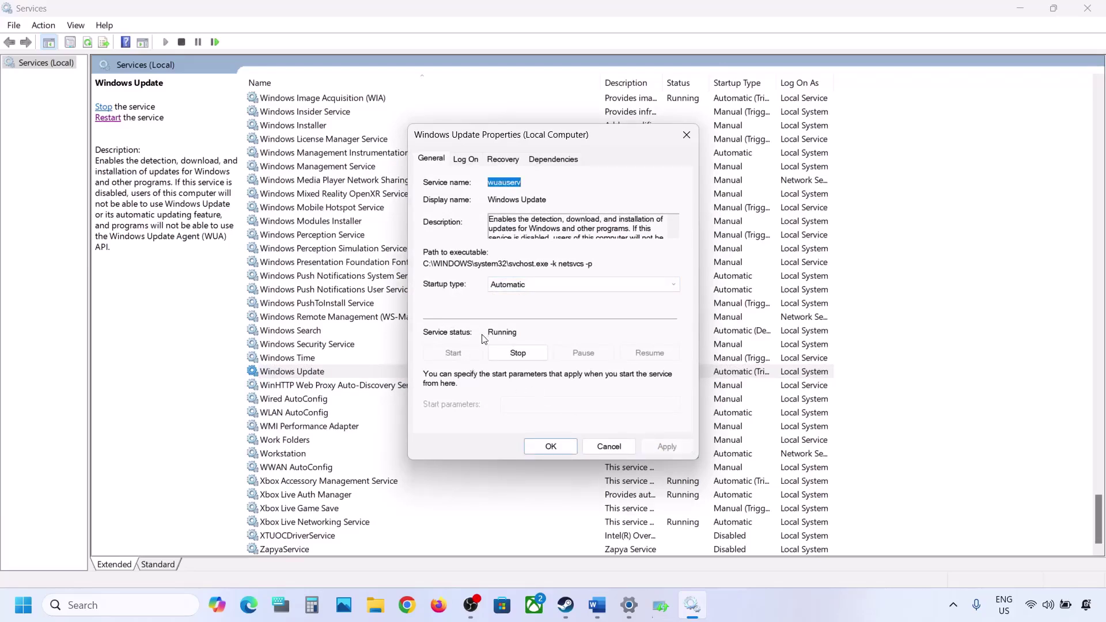
{"action": "left_click", "coordinate": [548, 447]}
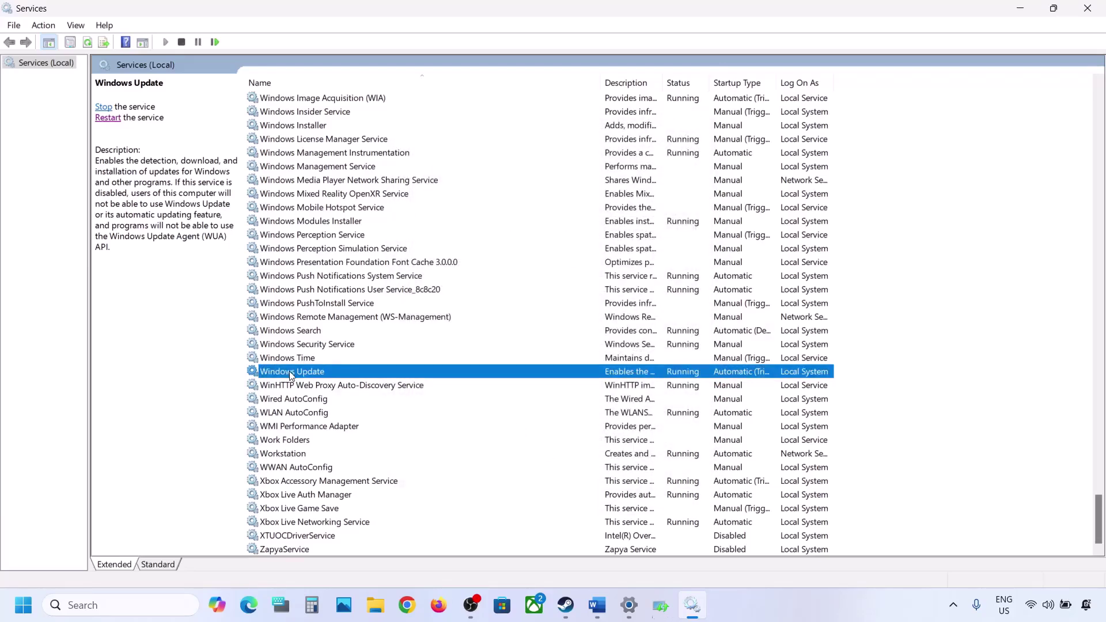
- Dismiss the Windows Update troubleshooter and restart the Windows Update service
{"action": "left_click", "coordinate": [725, 436]}
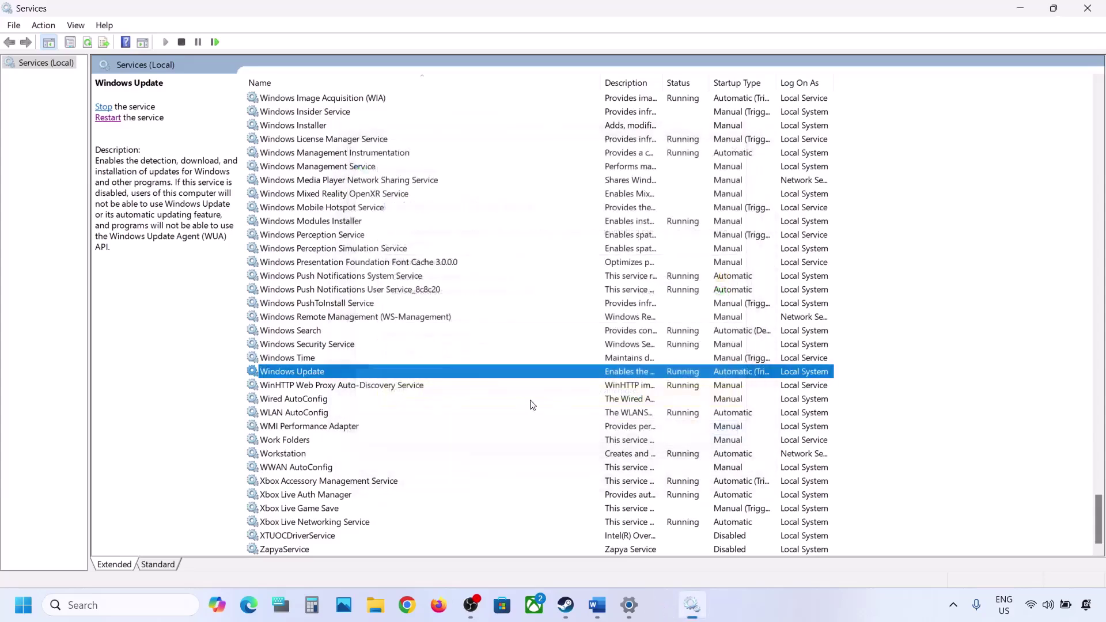
{"action": "right_click", "coordinate": [304, 373]}
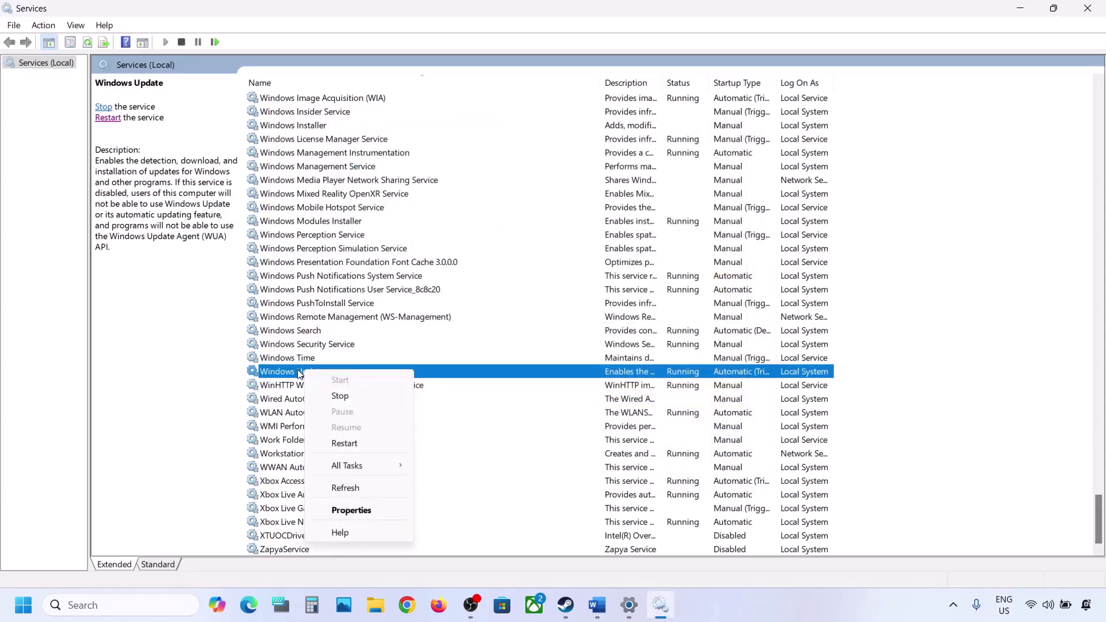
{"action": "left_click", "coordinate": [345, 444]}
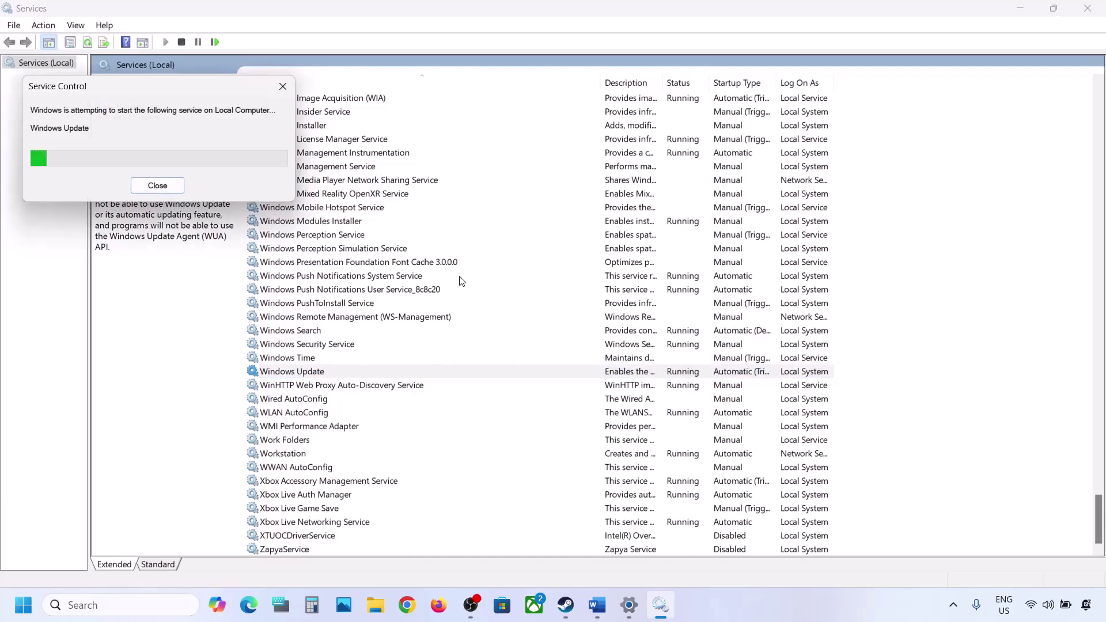
- Set the Background Intelligent Transfer Service's startup type to Automatic and restart the service
{"action": "left_click", "coordinate": [364, 309]}
{"action": "key", "text": "b"}
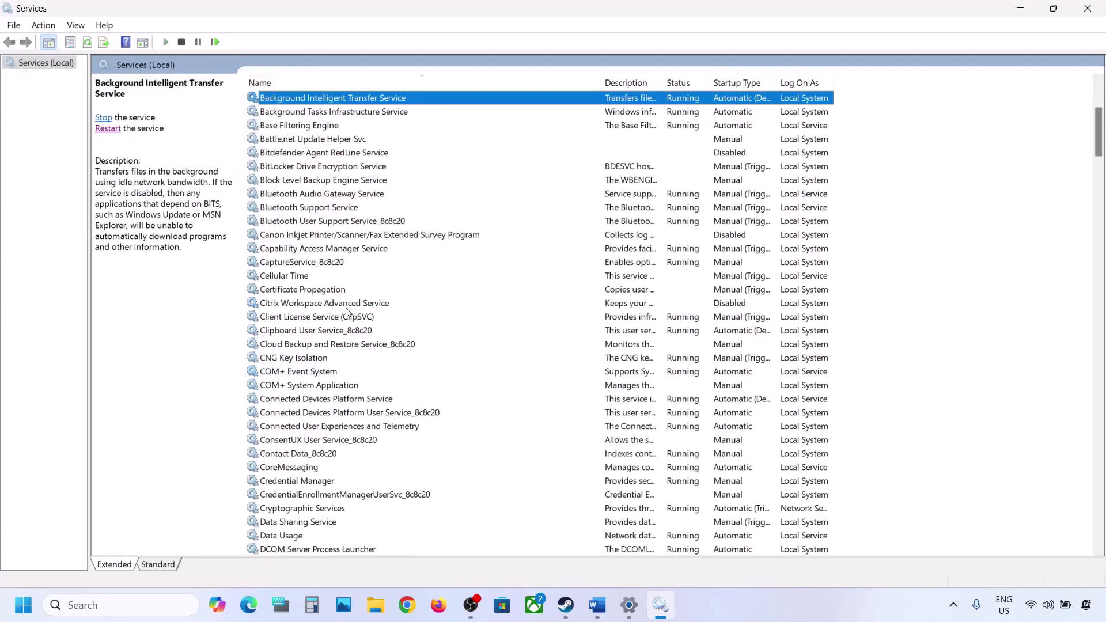
{"action": "scroll", "coordinate": [350, 299], "scroll_direction": "up", "scroll_amount": 5}
{"action": "double_click", "coordinate": [375, 308]}
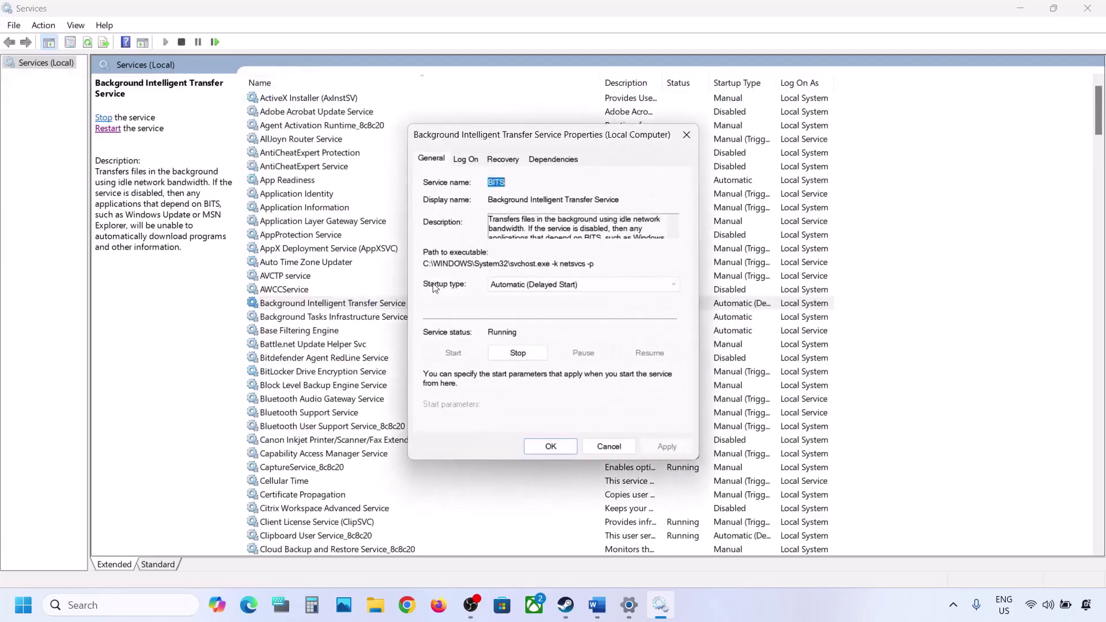
{"action": "left_click", "coordinate": [540, 288]}
{"action": "left_click", "coordinate": [532, 306]}
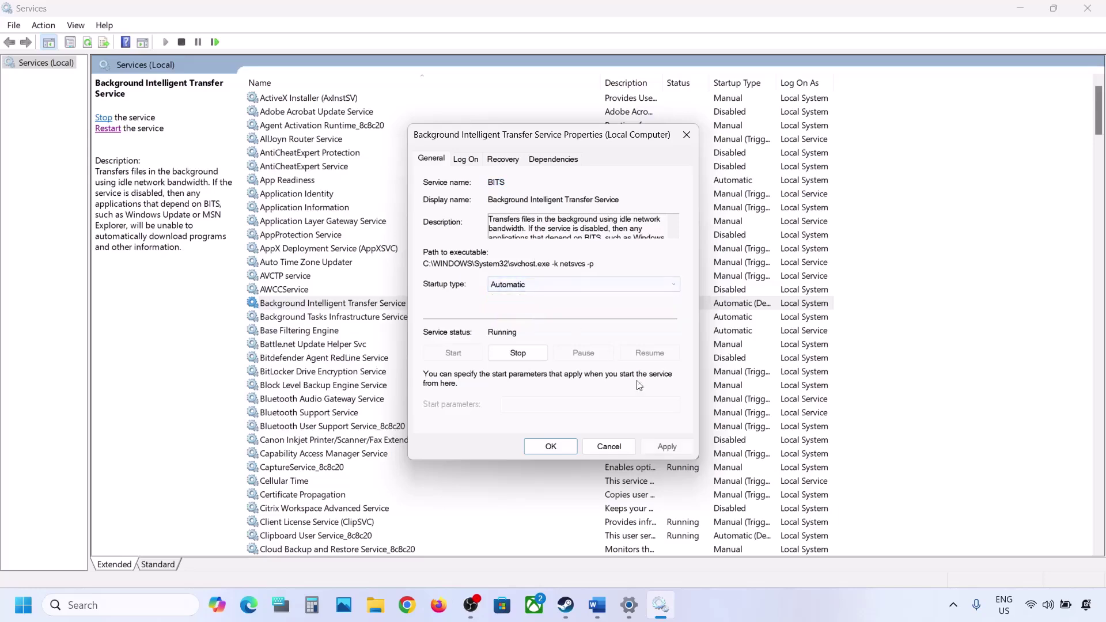
{"action": "left_click", "coordinate": [654, 447]}
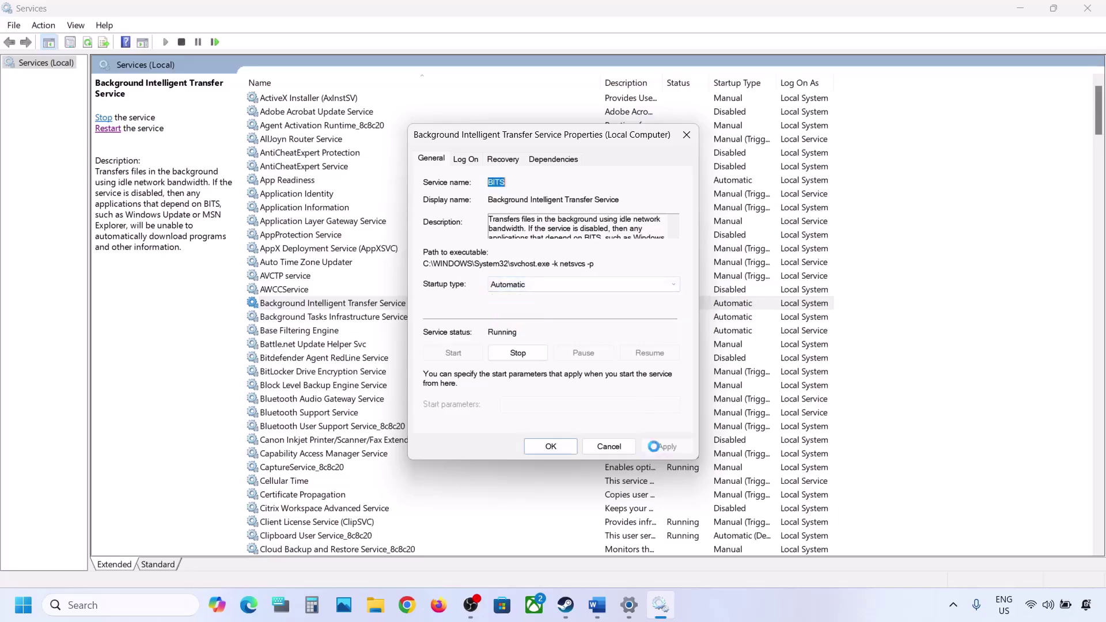
{"action": "left_click", "coordinate": [540, 447]}
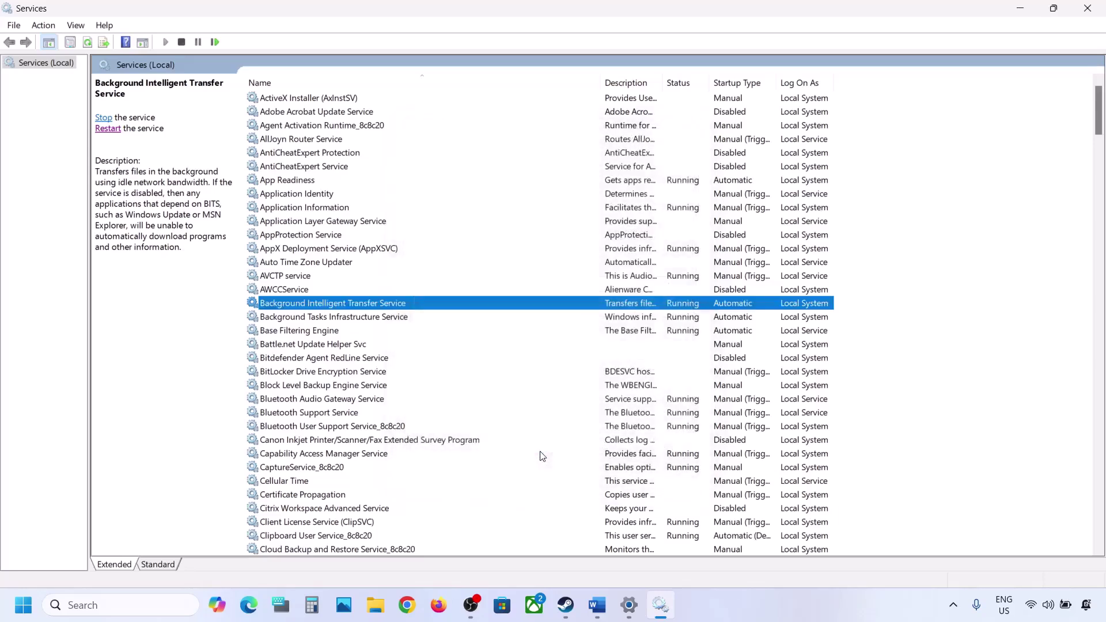
{"action": "right_click", "coordinate": [354, 309]}
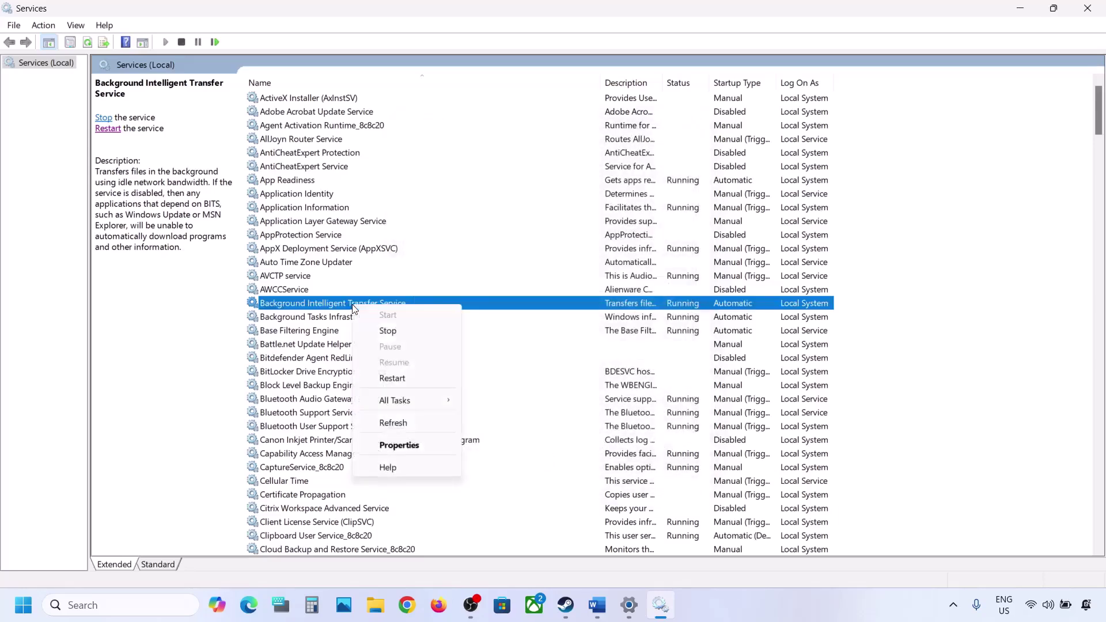
{"action": "left_click", "coordinate": [406, 380]}
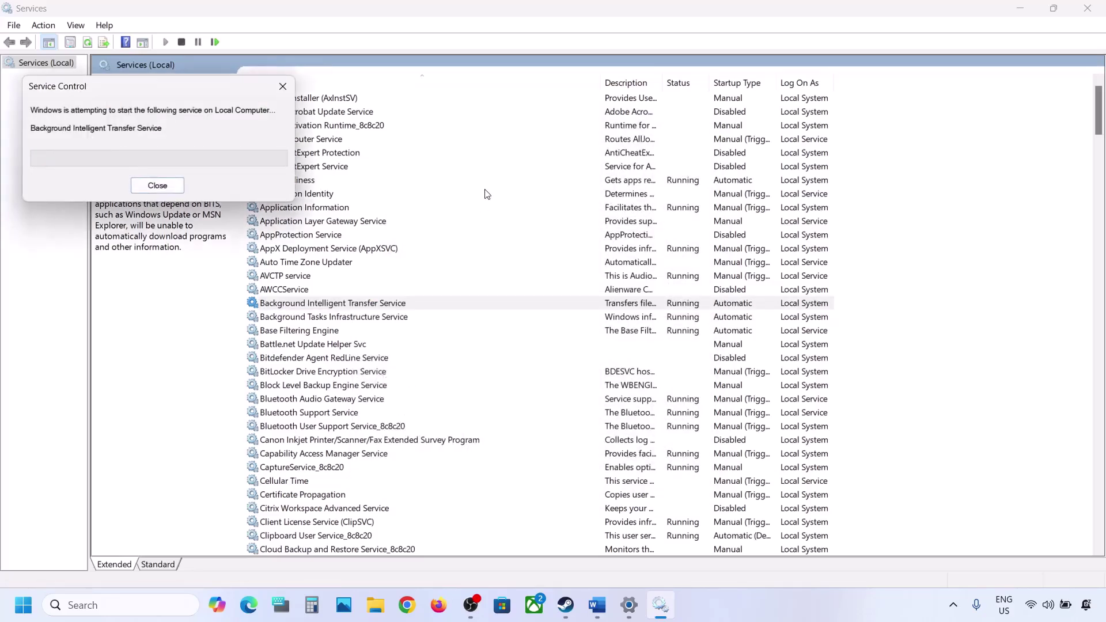
- Switch to the Word document and copy the Windows 11 download link under Step 5, Use Windows 11 Installation Assistant
{"action": "mouse_move", "coordinate": [598, 609]}
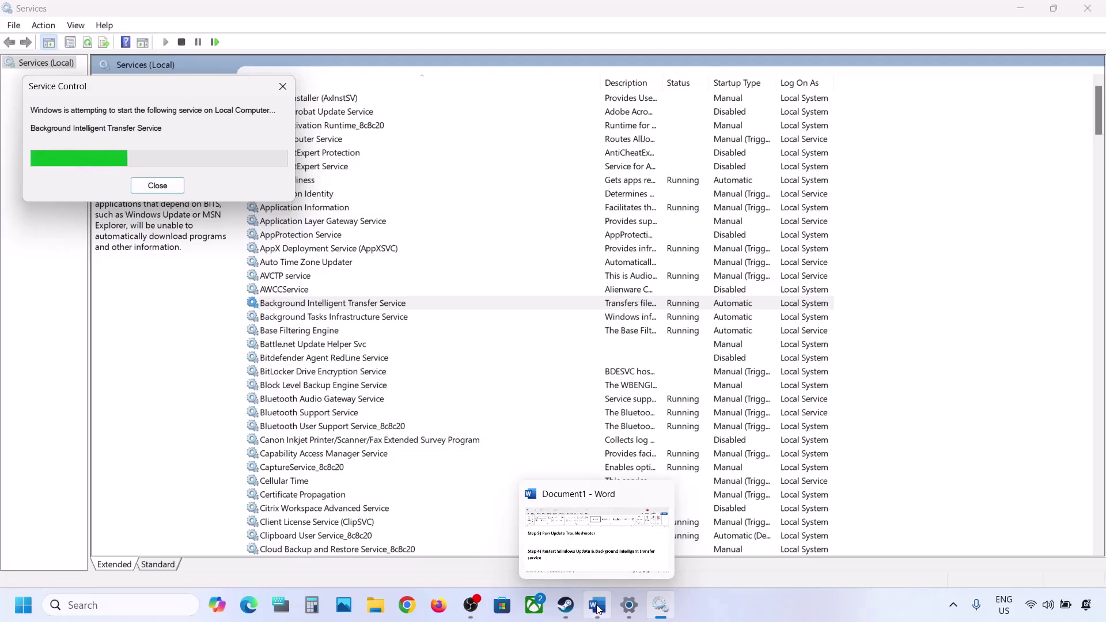
{"action": "left_click", "coordinate": [598, 609]}
{"action": "scroll", "coordinate": [398, 448], "scroll_direction": "down", "scroll_amount": 2}
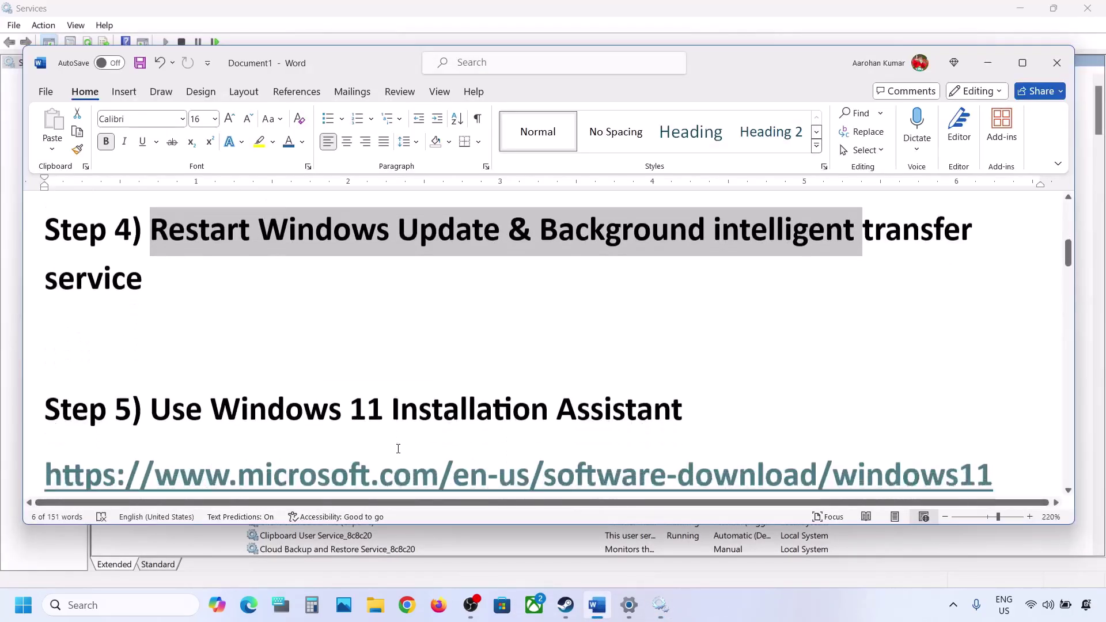
{"action": "scroll", "coordinate": [398, 448], "scroll_direction": "down", "scroll_amount": 1}
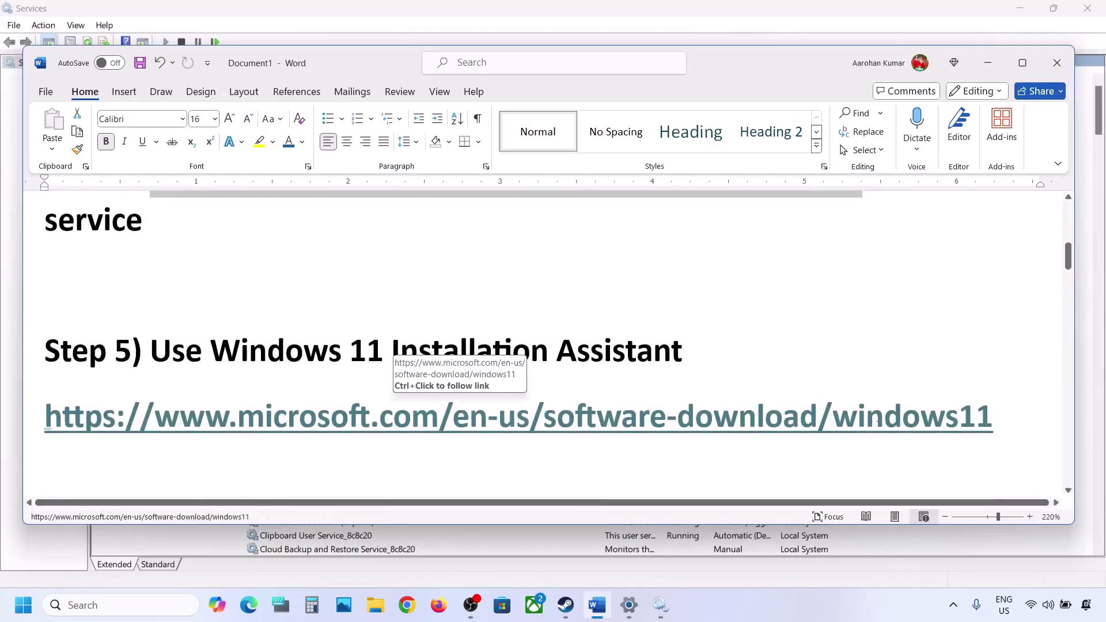
{"action": "left_click_drag", "start_coordinate": [1012, 425], "coordinate": [92, 436]}
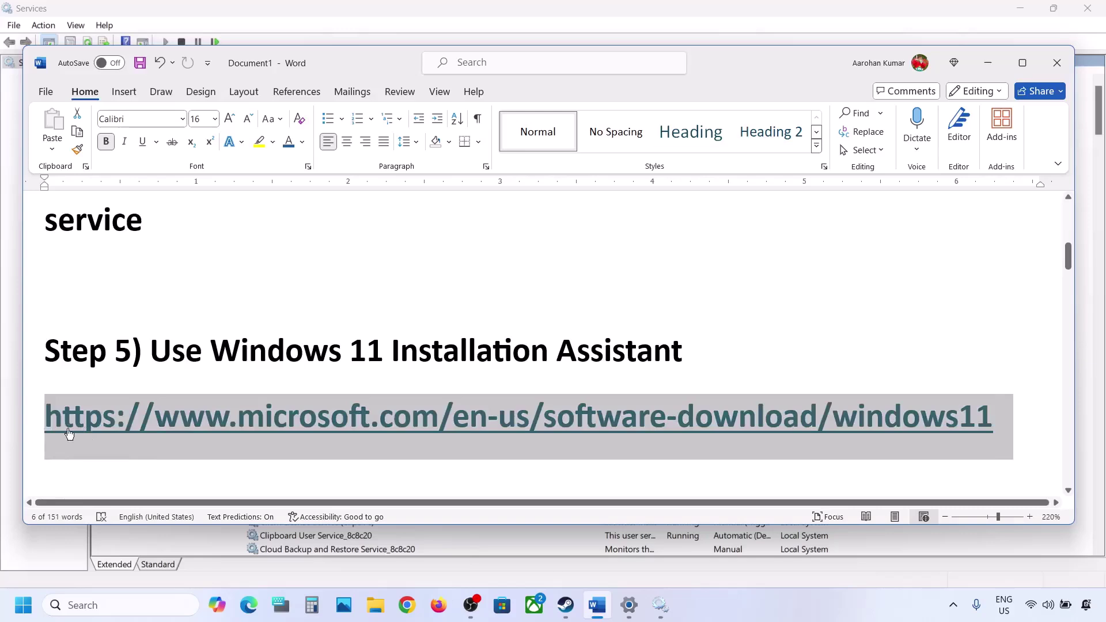
{"action": "right_click", "coordinate": [227, 406]}
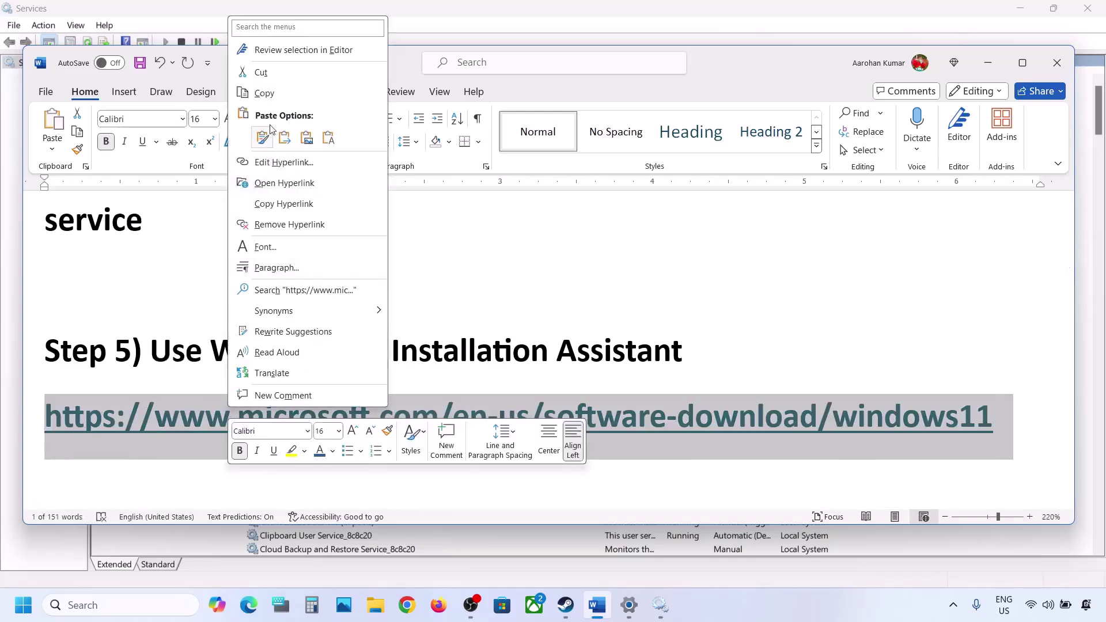
{"action": "left_click", "coordinate": [267, 99]}
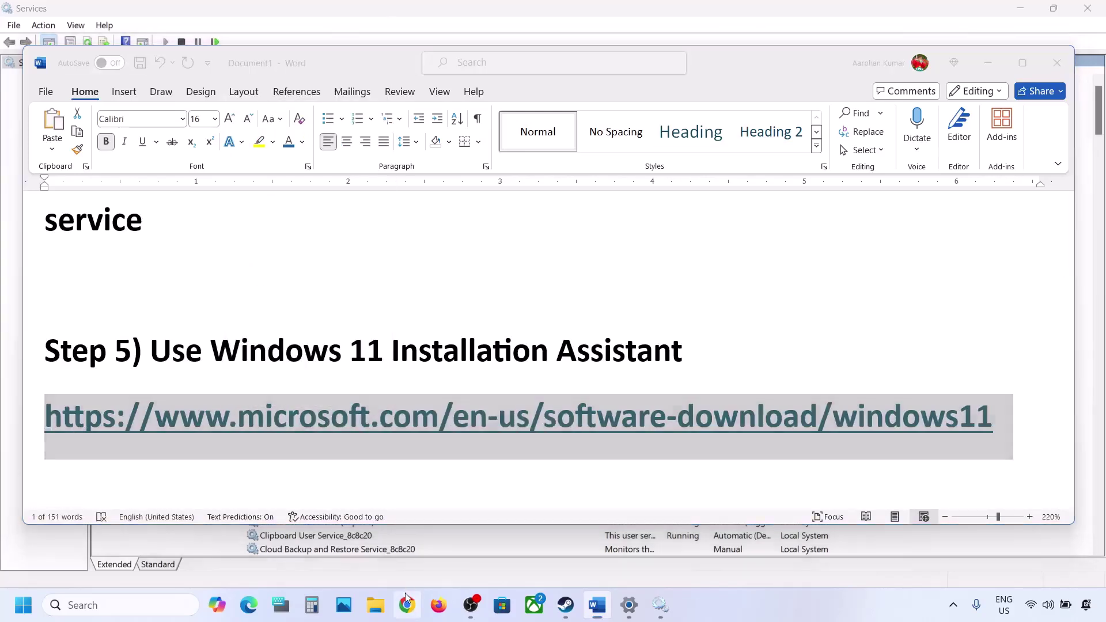
- Switch to Chrome and open the copied microsoft.com/en-us/software-download/windows11 link
{"action": "left_click", "coordinate": [406, 599]}
{"action": "key", "text": "ctrl+v"}
{"action": "key", "text": "Return"}
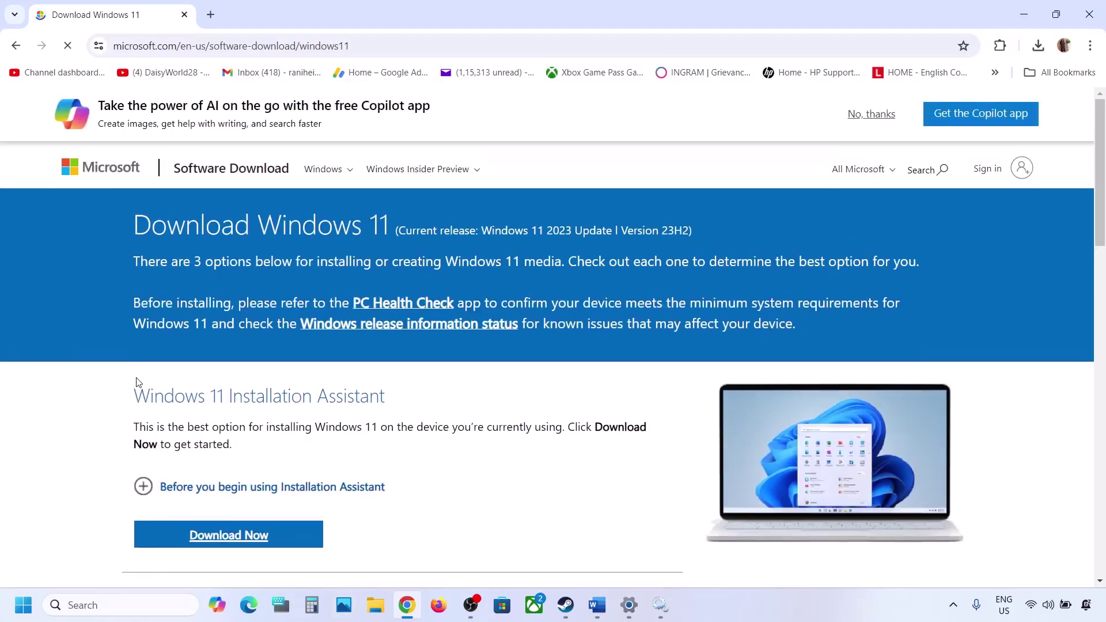
- Download the Windows 11 Installation Assistant from the Microsoft page and launch the downloaded file
{"action": "left_click_drag", "start_coordinate": [136, 390], "coordinate": [424, 390]}
{"action": "scroll", "coordinate": [409, 384], "scroll_direction": "down", "scroll_amount": 3}
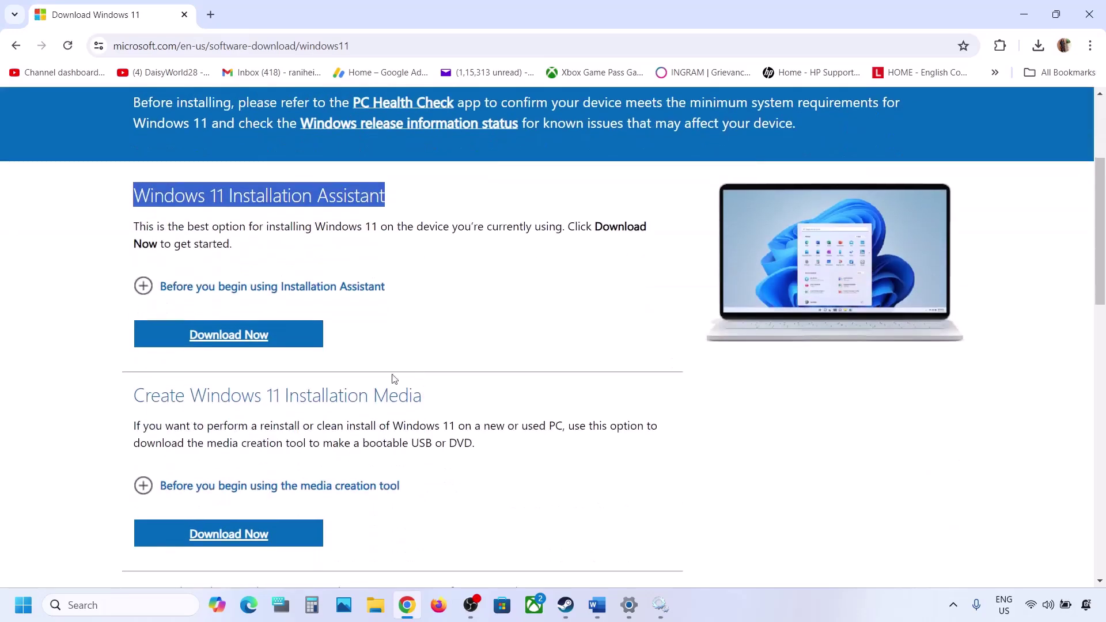
{"action": "left_click", "coordinate": [249, 341]}
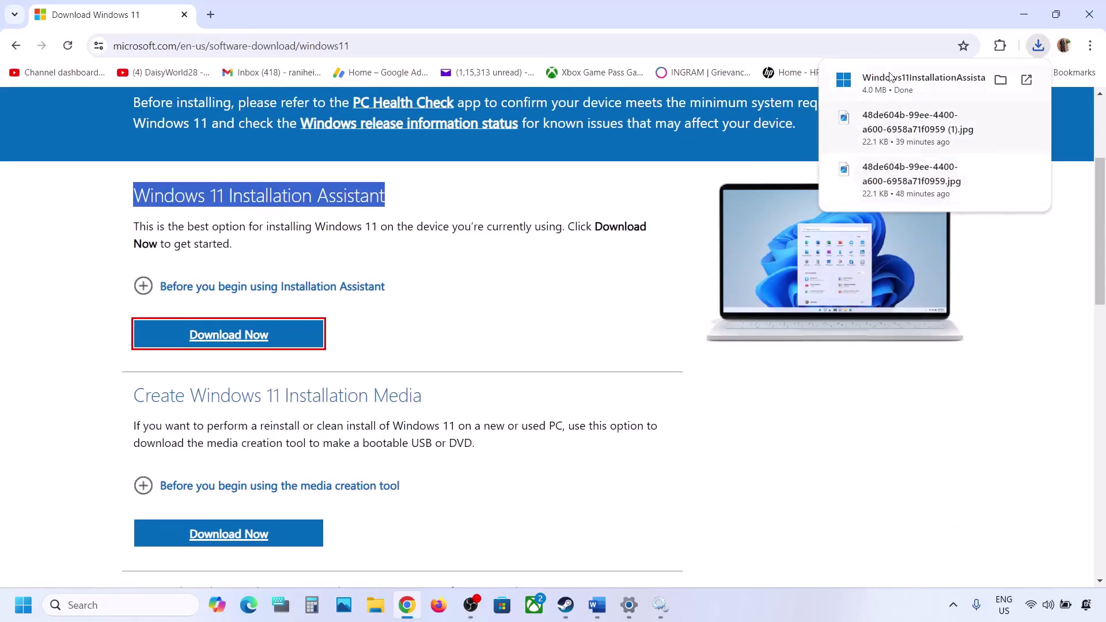
{"action": "left_click", "coordinate": [899, 84]}
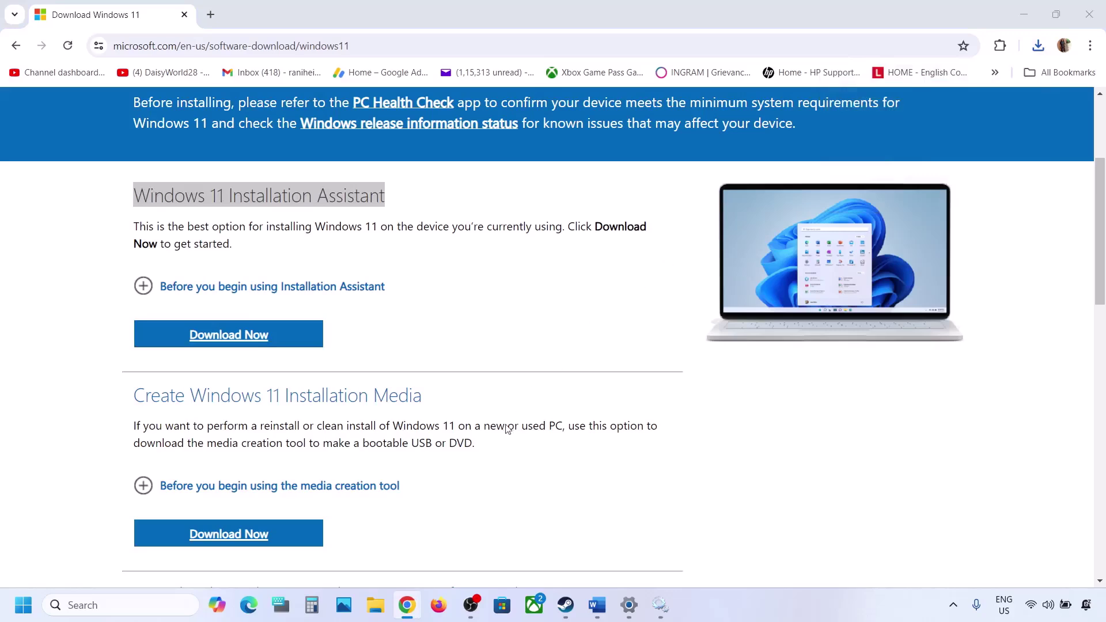
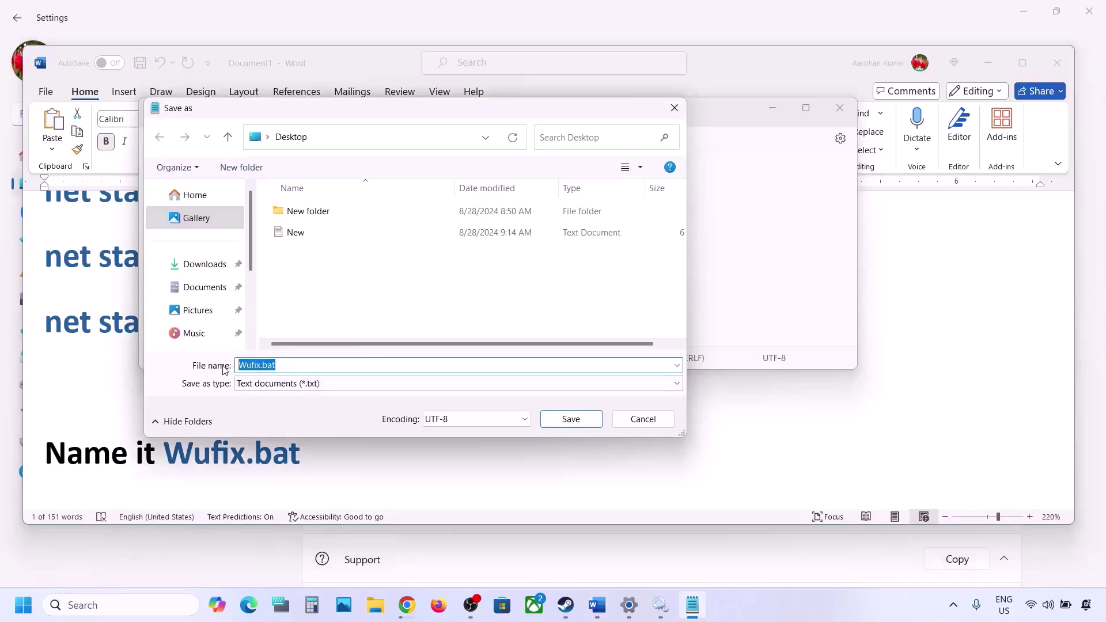
- Save the Notepad script to the Desktop as Wufix.bat with the All files type, and close Notepad
{"action": "left_click", "coordinate": [271, 383]}
{"action": "left_click", "coordinate": [285, 410]}
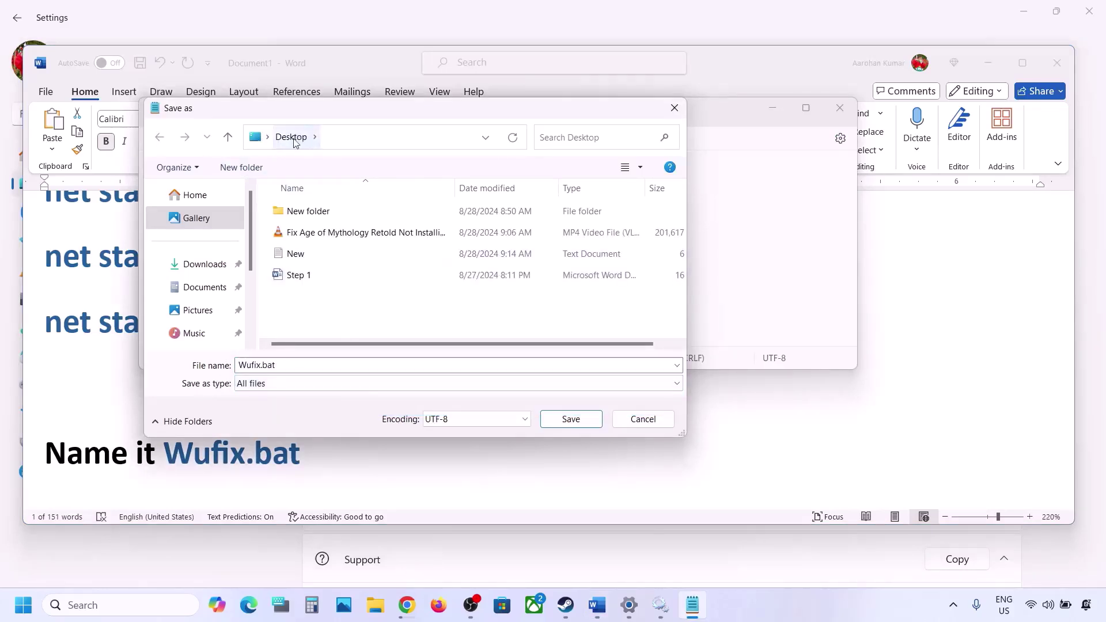
{"action": "left_click", "coordinate": [556, 419]}
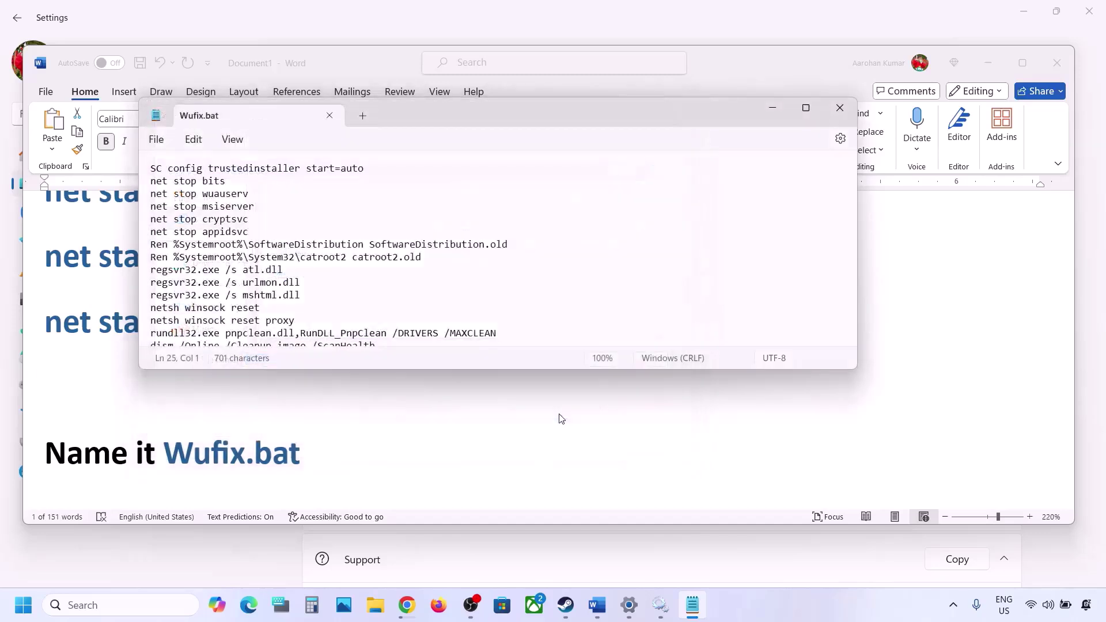
{"action": "left_click", "coordinate": [840, 107]}
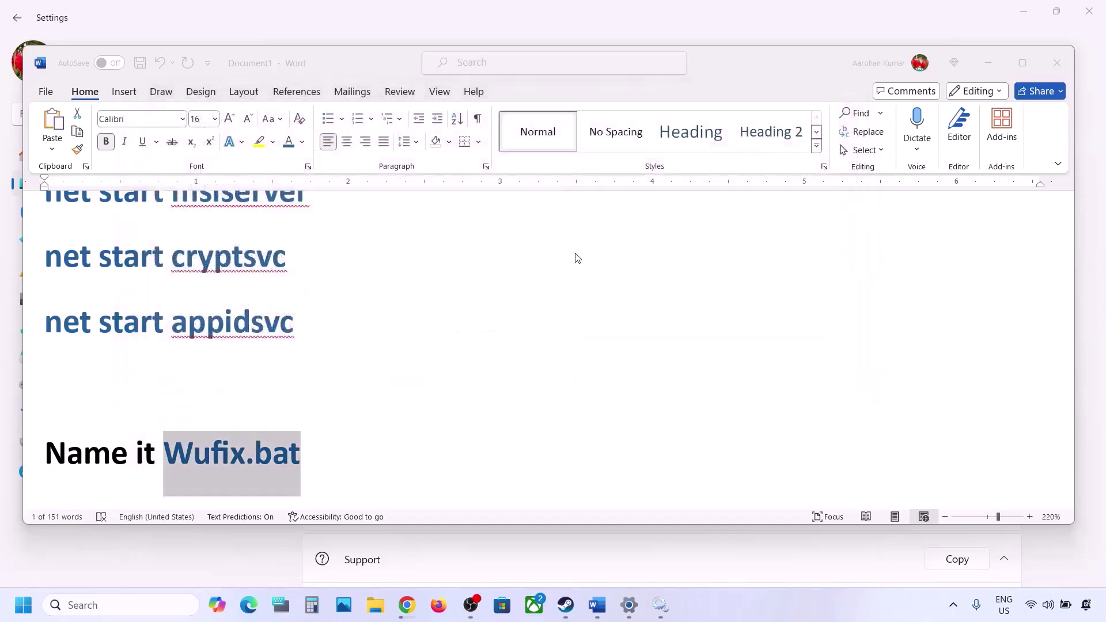
- Show the desktop and run the Wufix batch file as administrator
{"action": "key", "text": "super+d"}
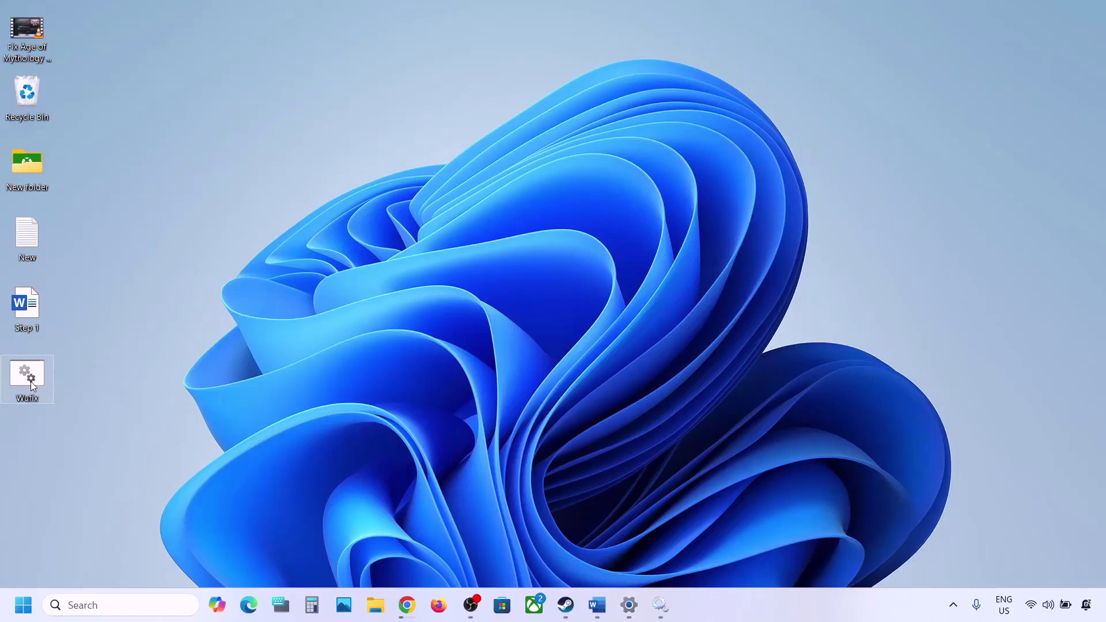
{"action": "right_click", "coordinate": [32, 385]}
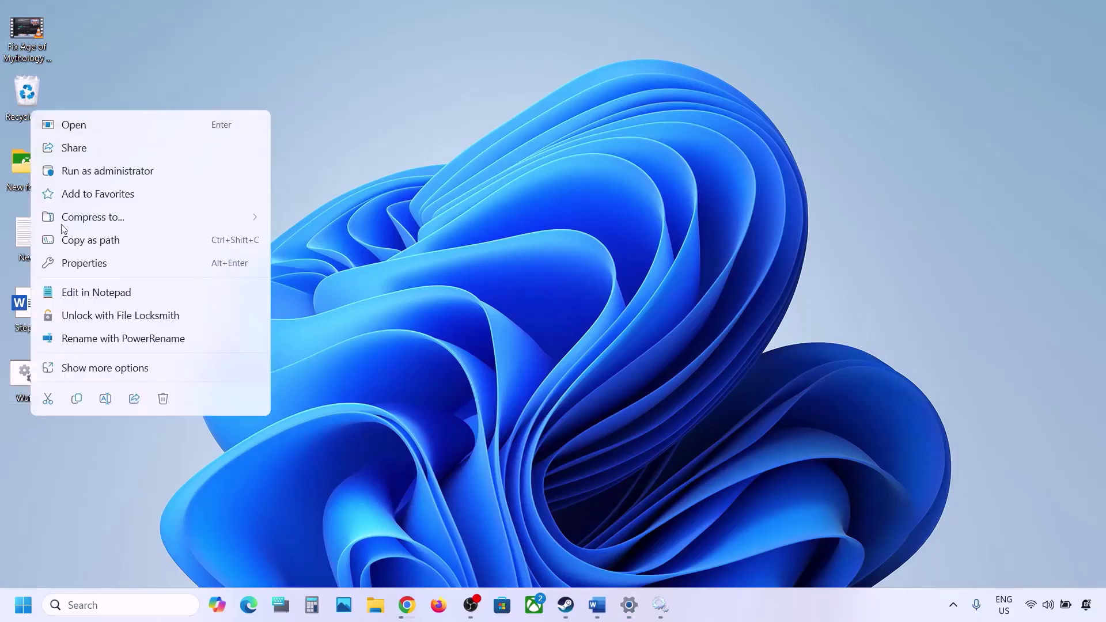
{"action": "left_click", "coordinate": [111, 170]}
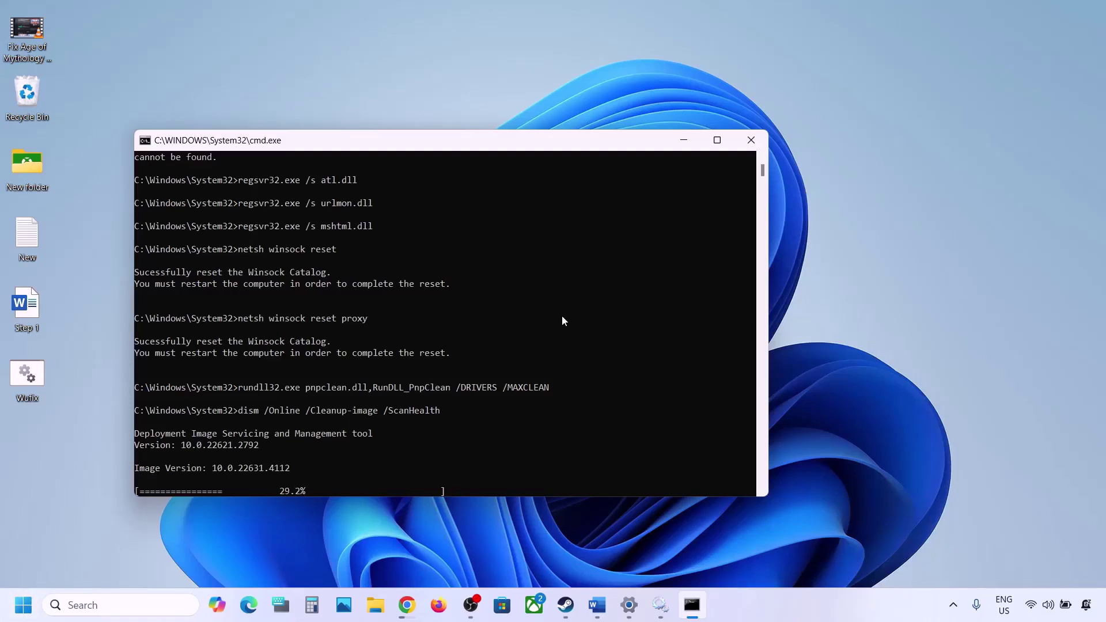
- Read Step 6 about the Media Creation Tool in the Word document, highlighting its heading and download link
{"action": "left_click", "coordinate": [595, 615]}
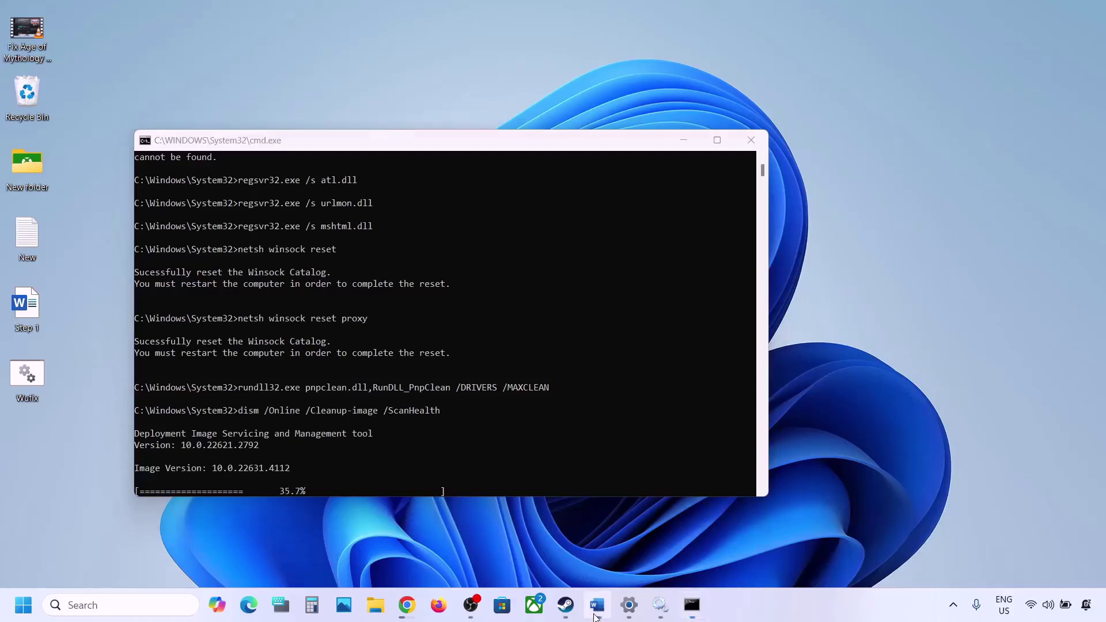
{"action": "scroll", "coordinate": [447, 422], "scroll_direction": "down", "scroll_amount": 5}
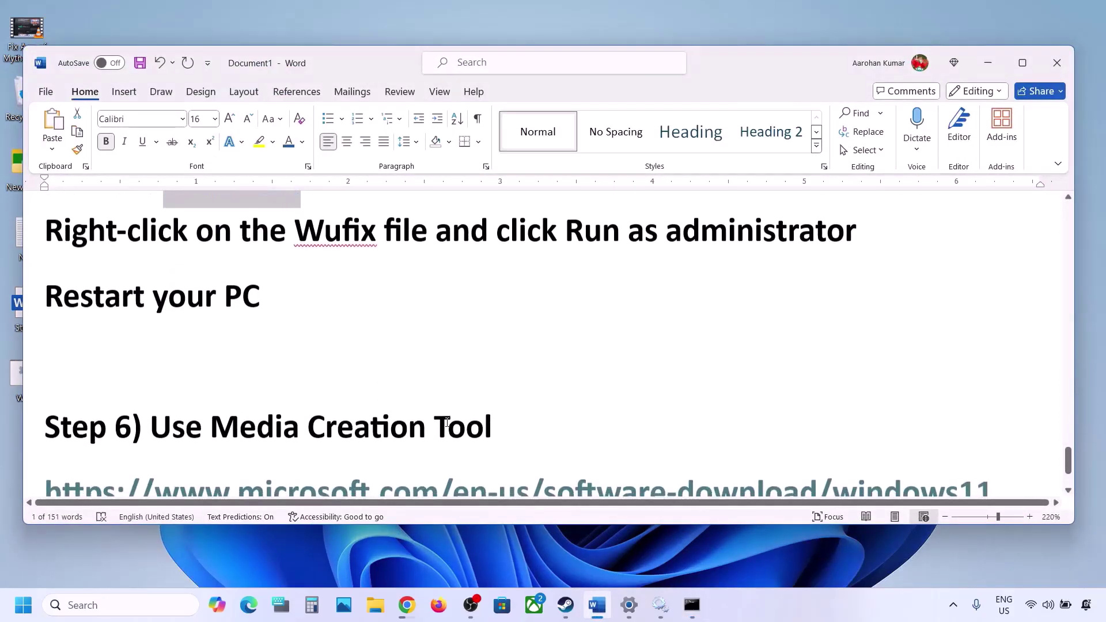
{"action": "scroll", "coordinate": [447, 422], "scroll_direction": "down", "scroll_amount": 3}
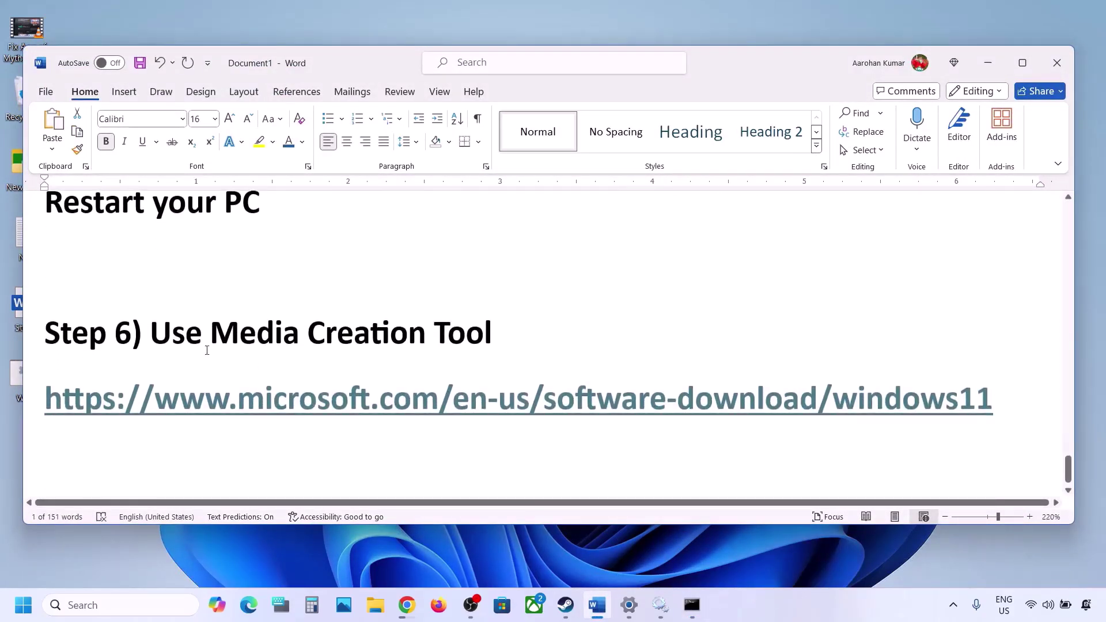
{"action": "left_click_drag", "start_coordinate": [164, 339], "coordinate": [478, 344]}
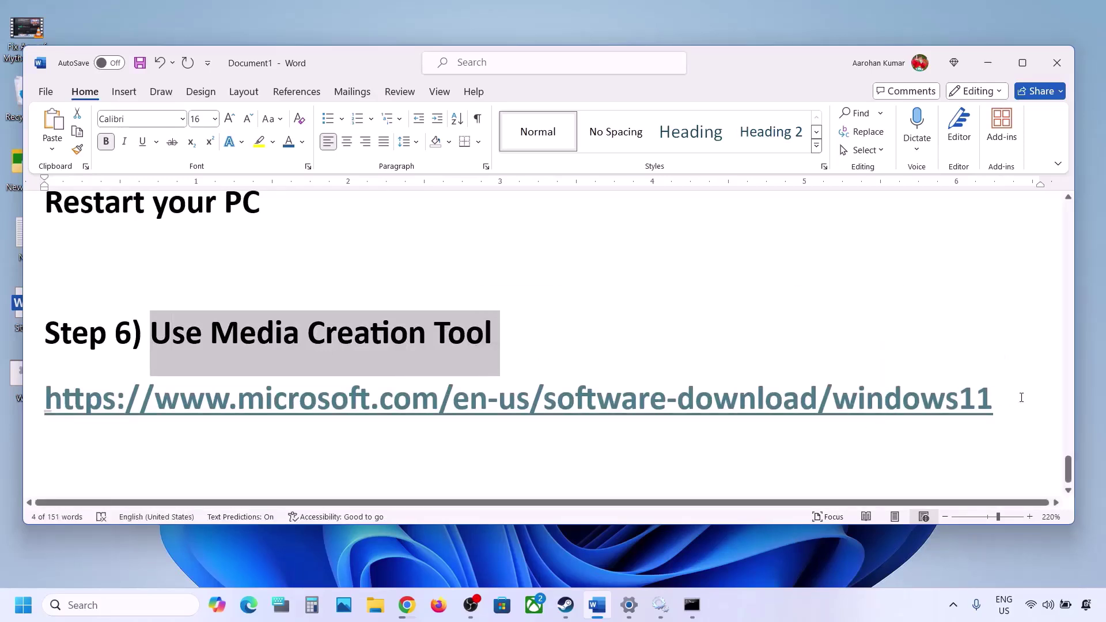
{"action": "left_click_drag", "start_coordinate": [1023, 397], "coordinate": [18, 414]}
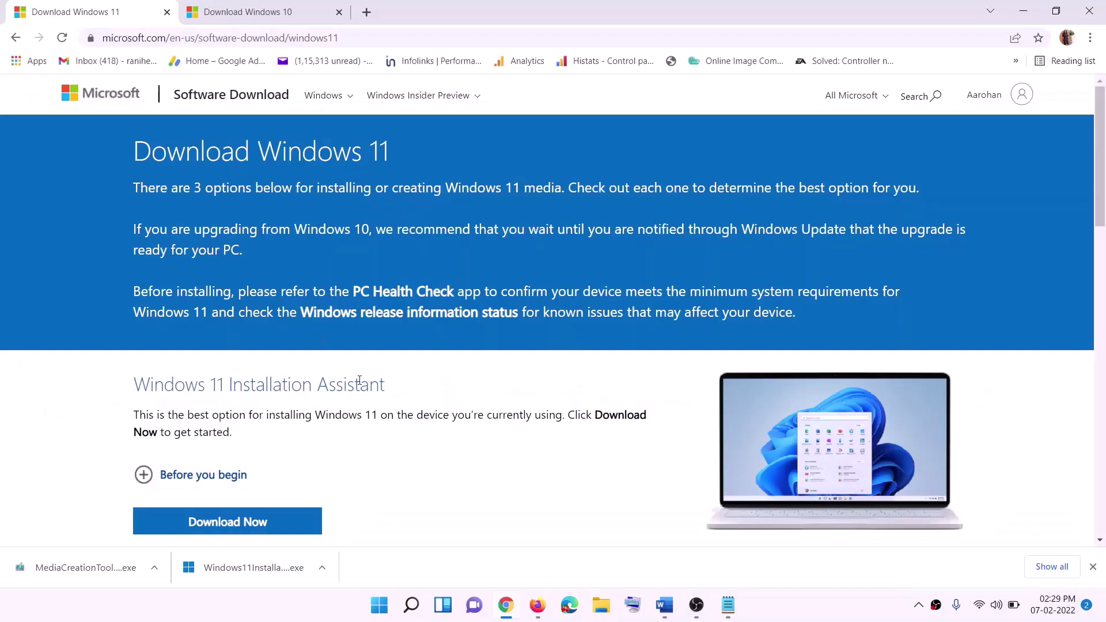
- Download the media creation tool from the Create Windows 11 Installation Media section of the Microsoft page
{"action": "scroll", "coordinate": [345, 400], "scroll_direction": "down", "scroll_amount": 1}
{"action": "scroll", "coordinate": [345, 401], "scroll_direction": "down", "scroll_amount": 3}
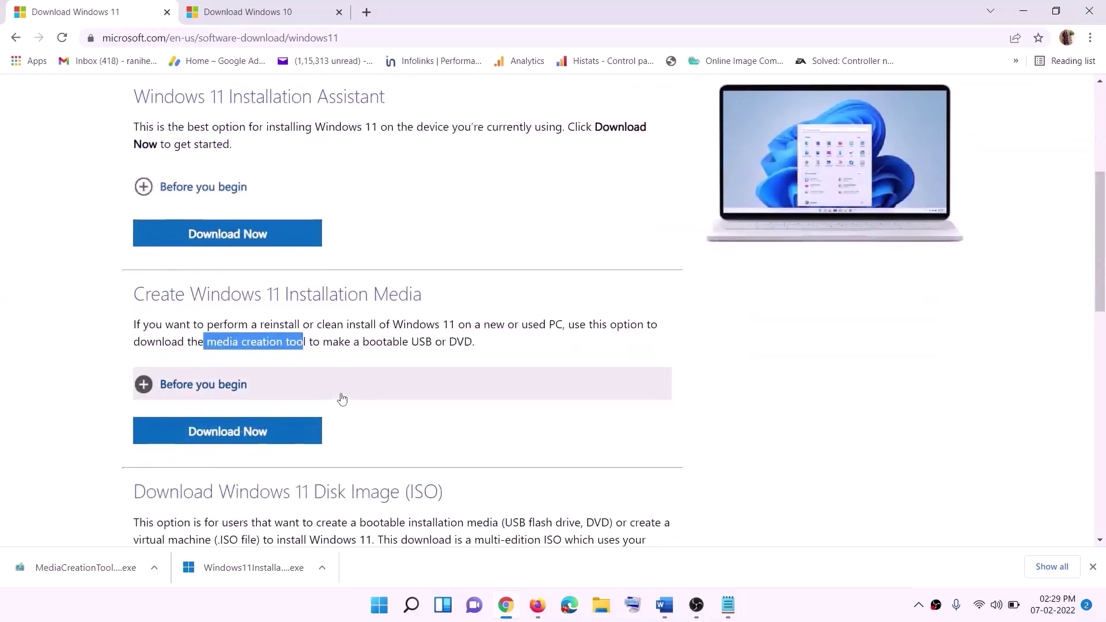
{"action": "left_click_drag", "start_coordinate": [208, 341], "coordinate": [319, 341]}
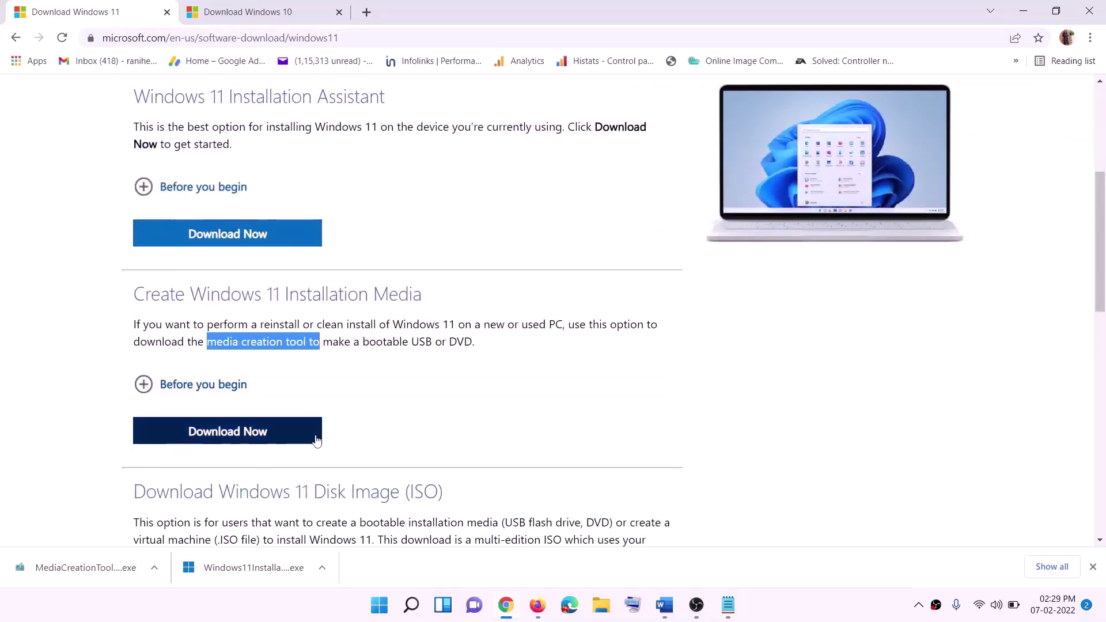
{"action": "left_click", "coordinate": [220, 438]}
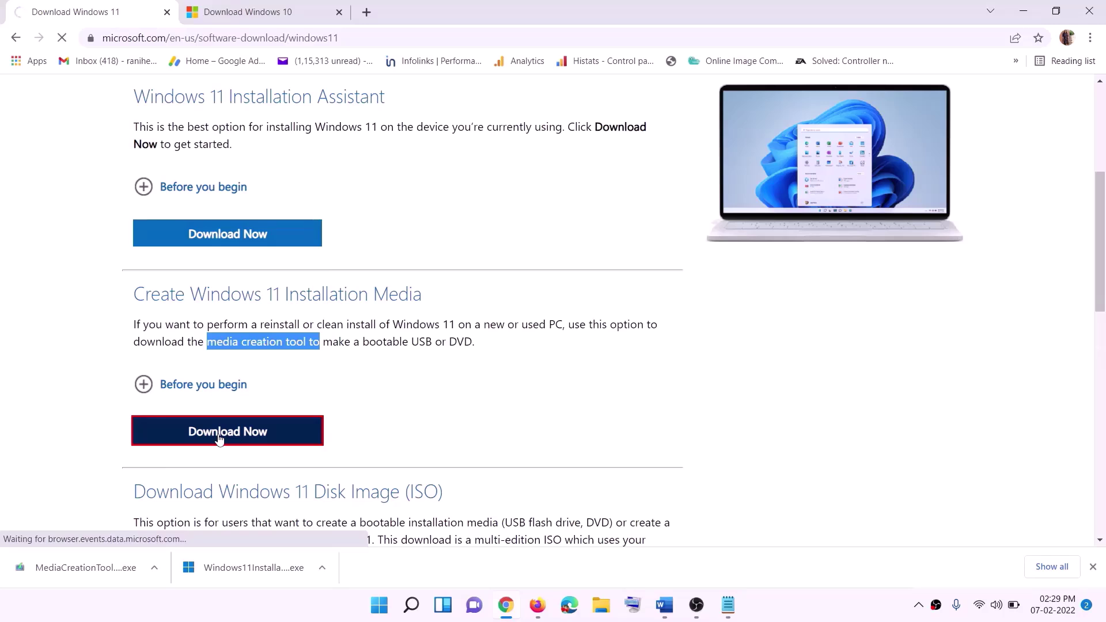
- Launch the downloaded media creation tool and accept its license terms in Windows 11 Setup
{"action": "left_click", "coordinate": [69, 568]}
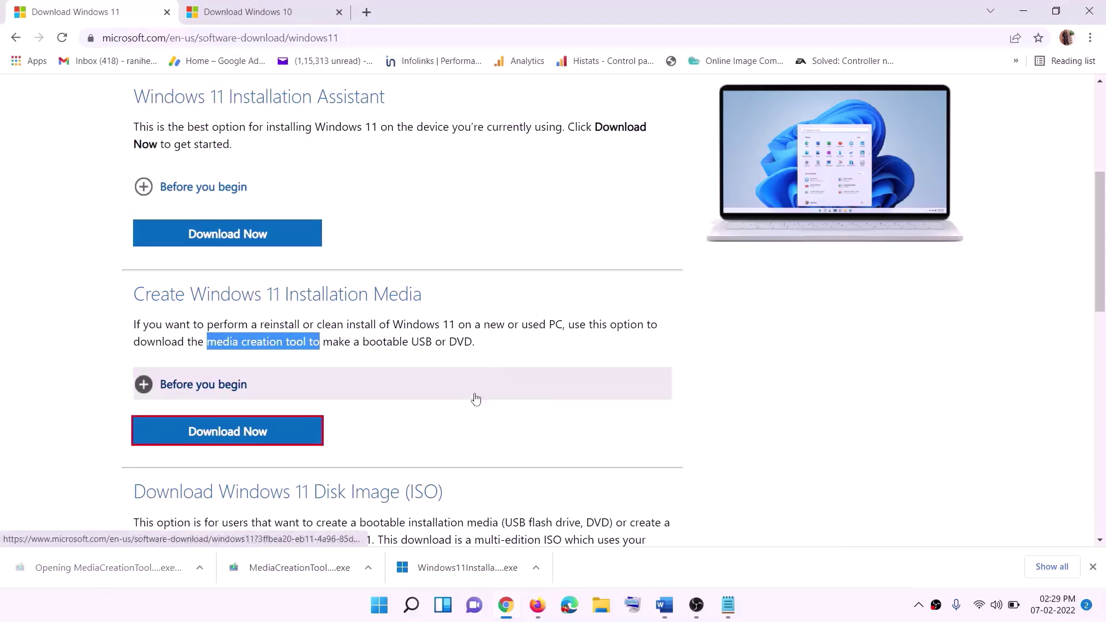
{"action": "left_click", "coordinate": [489, 427]}
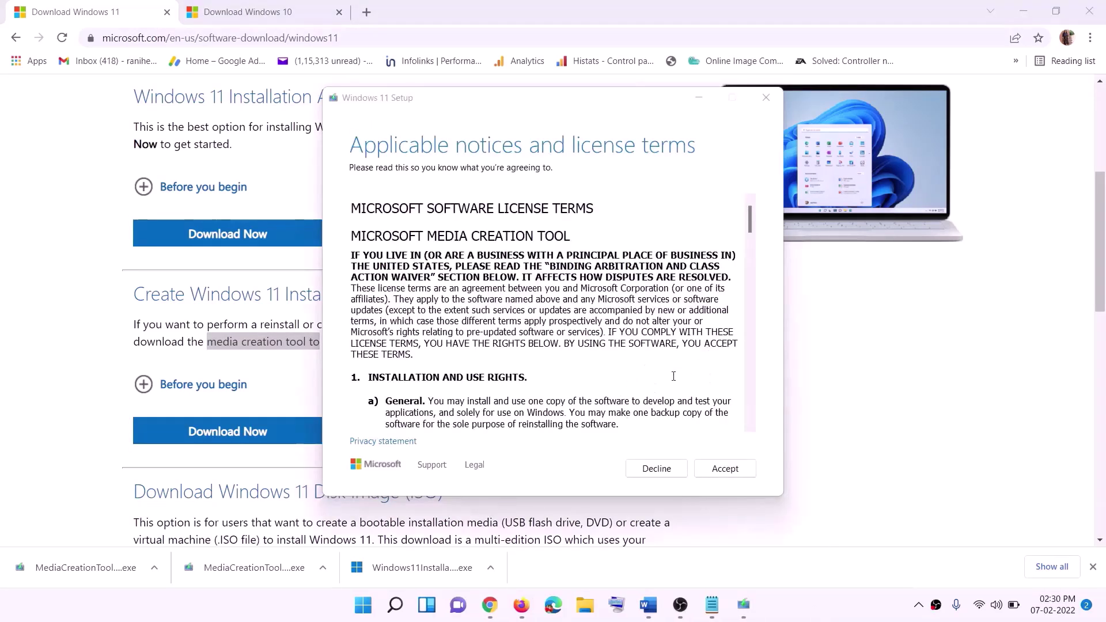
{"action": "left_click", "coordinate": [717, 464]}
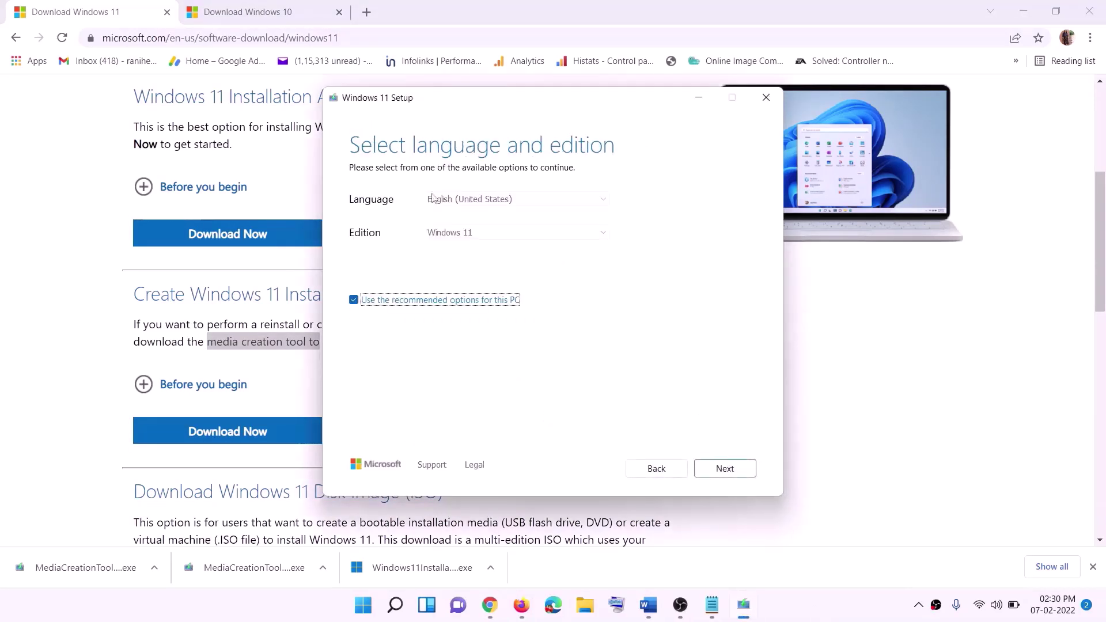
- Accept the recommended language and edition, then save the installation media as an ISO file named Windows on the Desktop
{"action": "left_click", "coordinate": [717, 467]}
{"action": "left_click", "coordinate": [363, 251]}
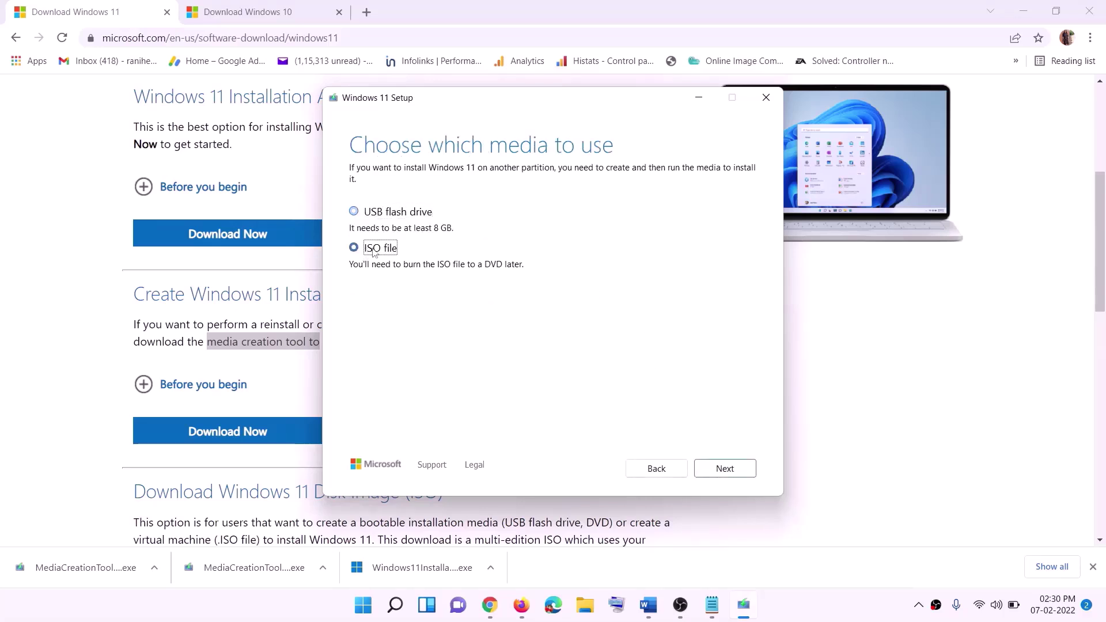
{"action": "left_click", "coordinate": [731, 468]}
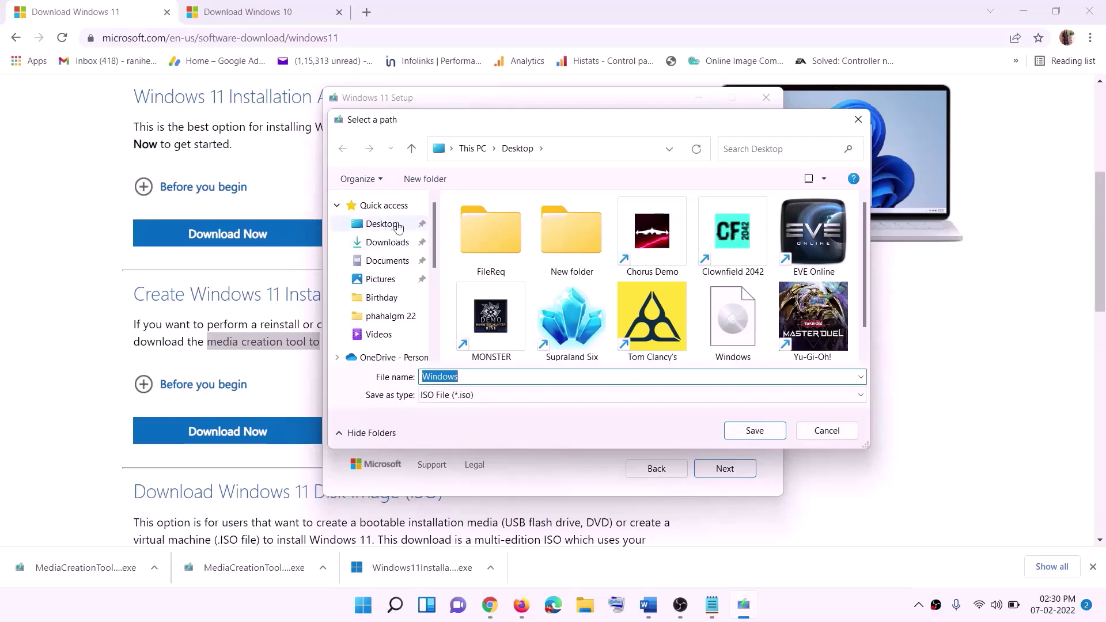
{"action": "left_click", "coordinate": [356, 230]}
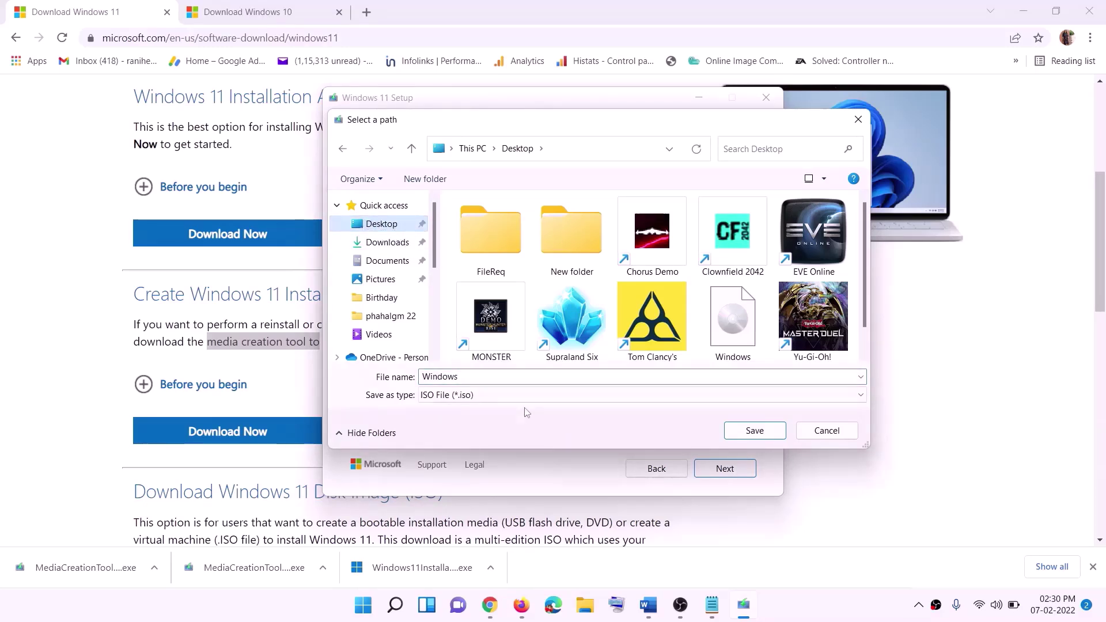
{"action": "left_click", "coordinate": [758, 433]}
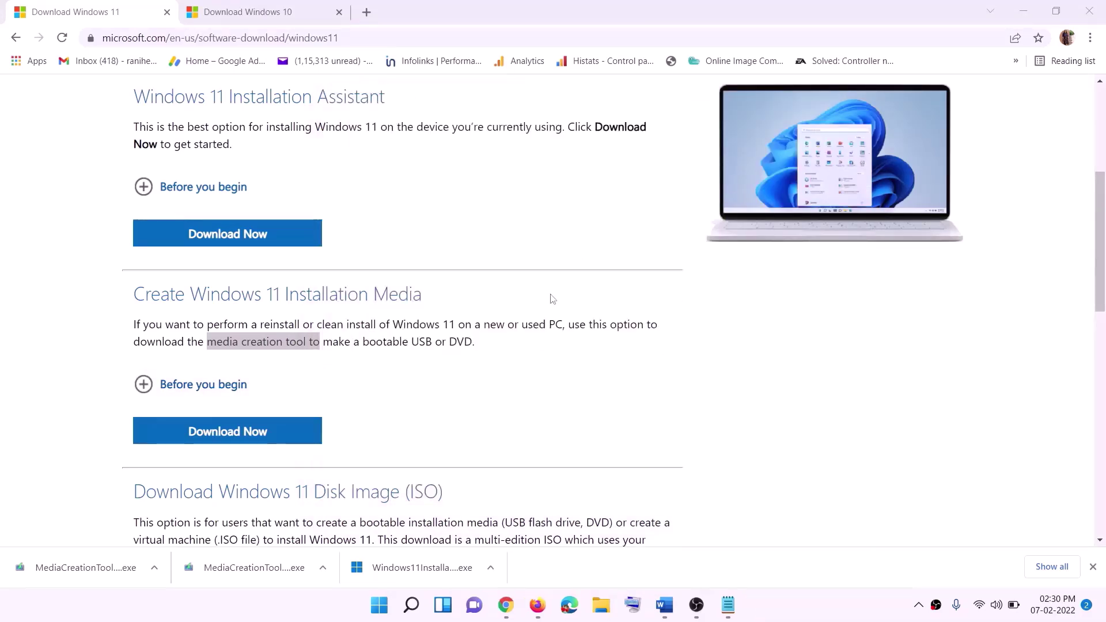
- Move the Windows ISO file on the desktop to the spot just above the Firefox icon and open it
{"action": "key", "text": "super+d"}
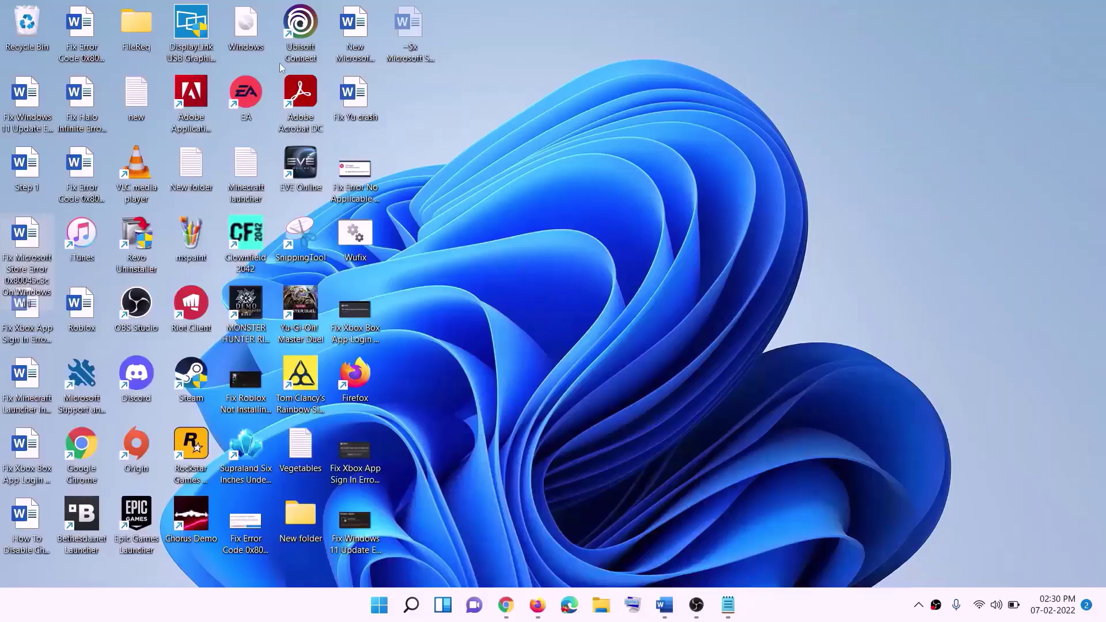
{"action": "left_click_drag", "start_coordinate": [261, 28], "coordinate": [371, 310]}
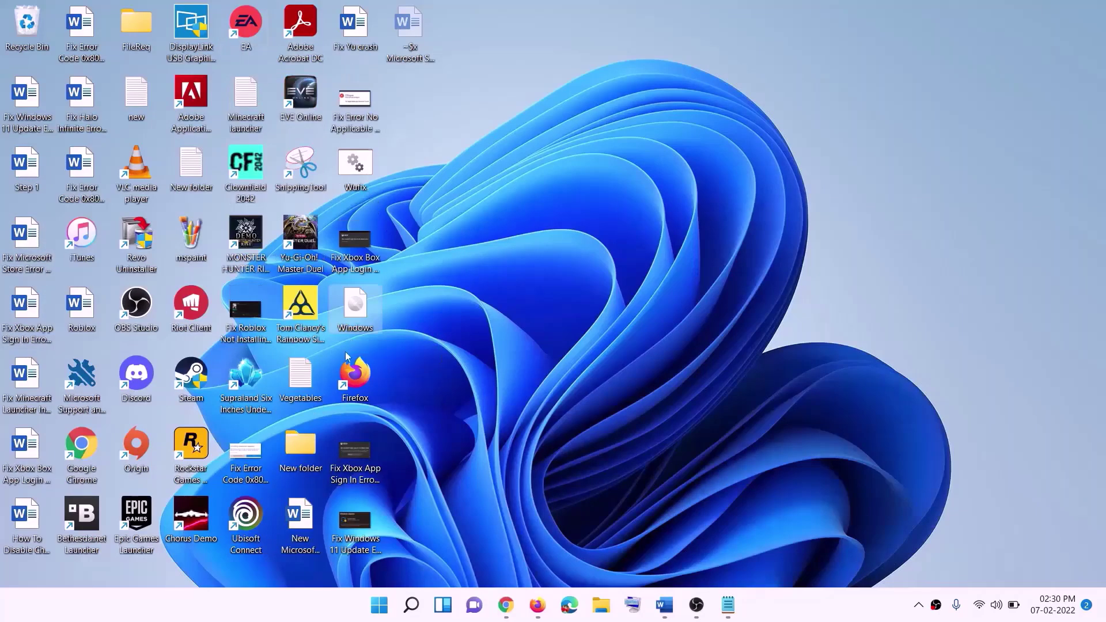
{"action": "double_click", "coordinate": [356, 305]}
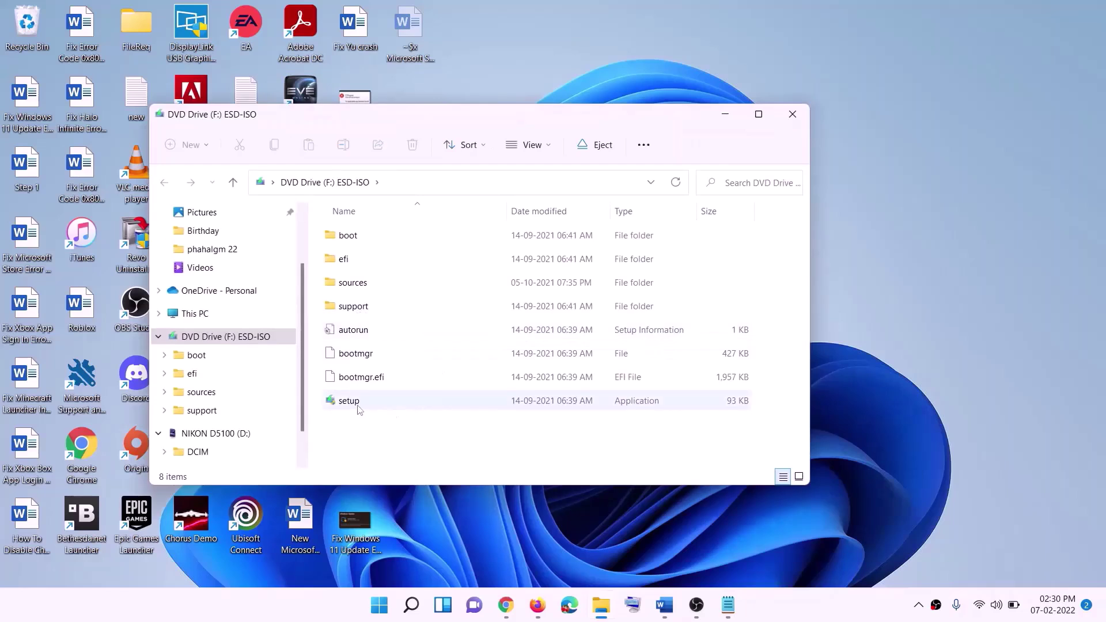
- Run setup from the ESD-ISO DVD drive, allow it to make changes, and continue past the Install Windows 11 page
{"action": "left_click", "coordinate": [357, 406]}
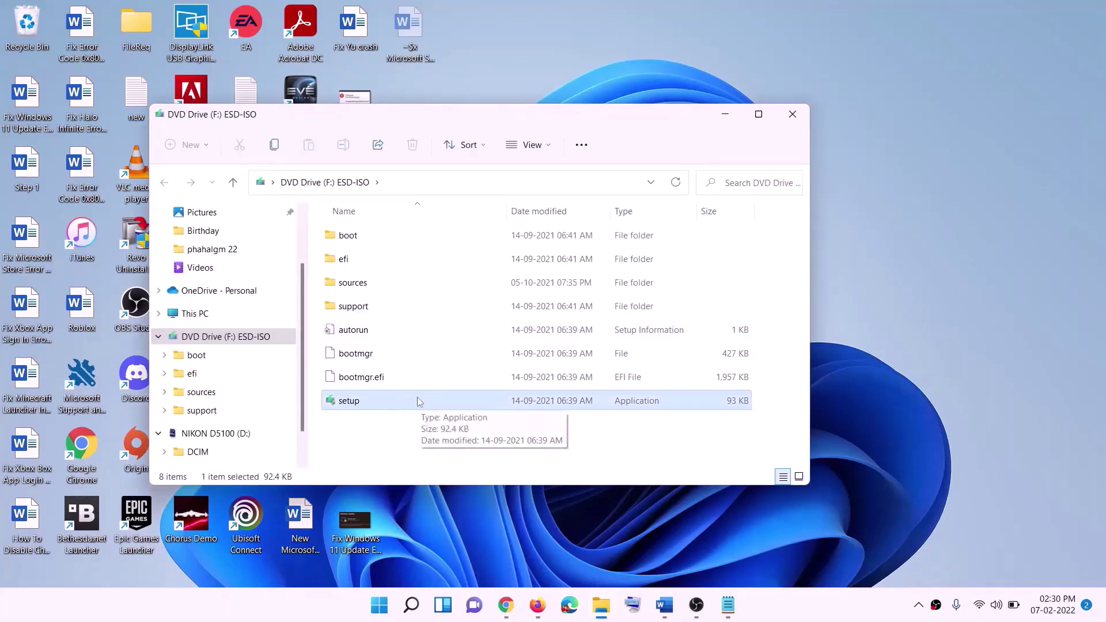
{"action": "double_click", "coordinate": [380, 402]}
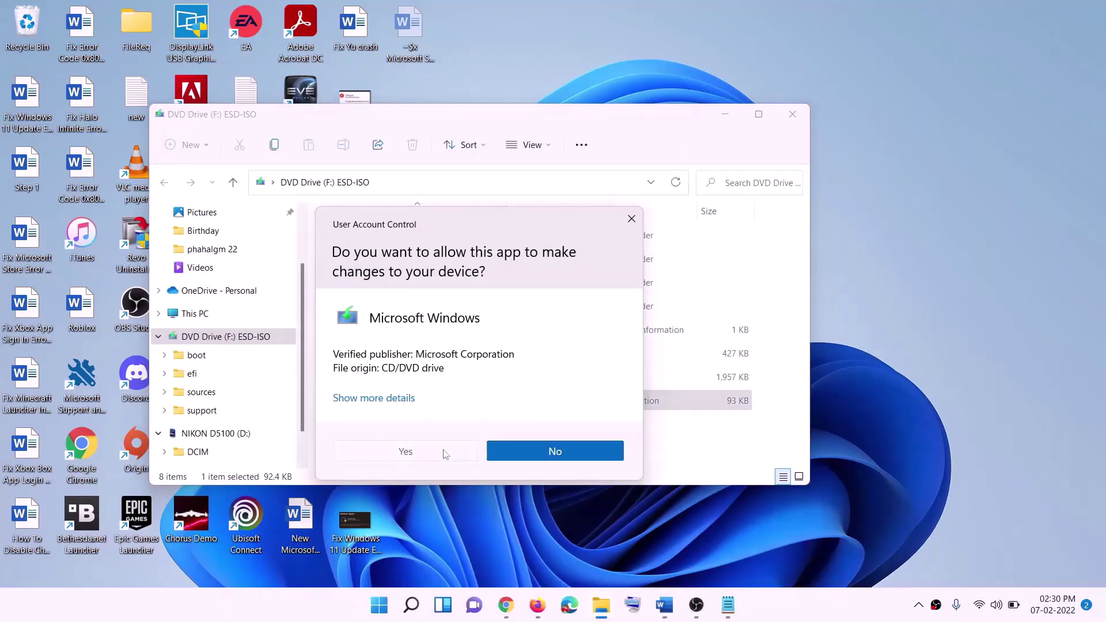
{"action": "left_click", "coordinate": [445, 453]}
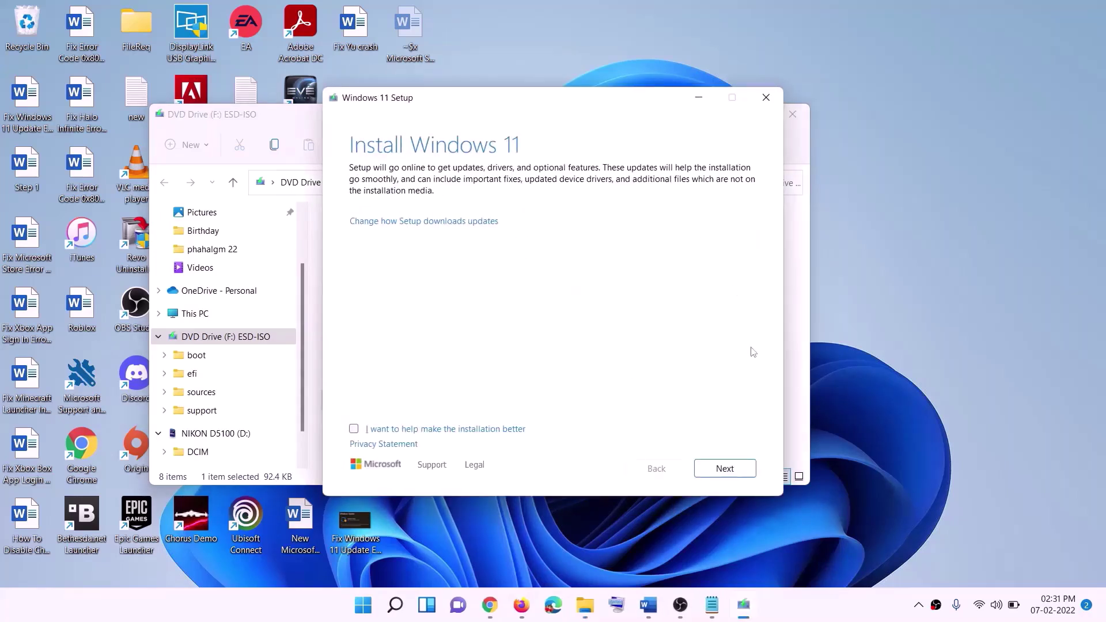
{"action": "left_click", "coordinate": [729, 470]}
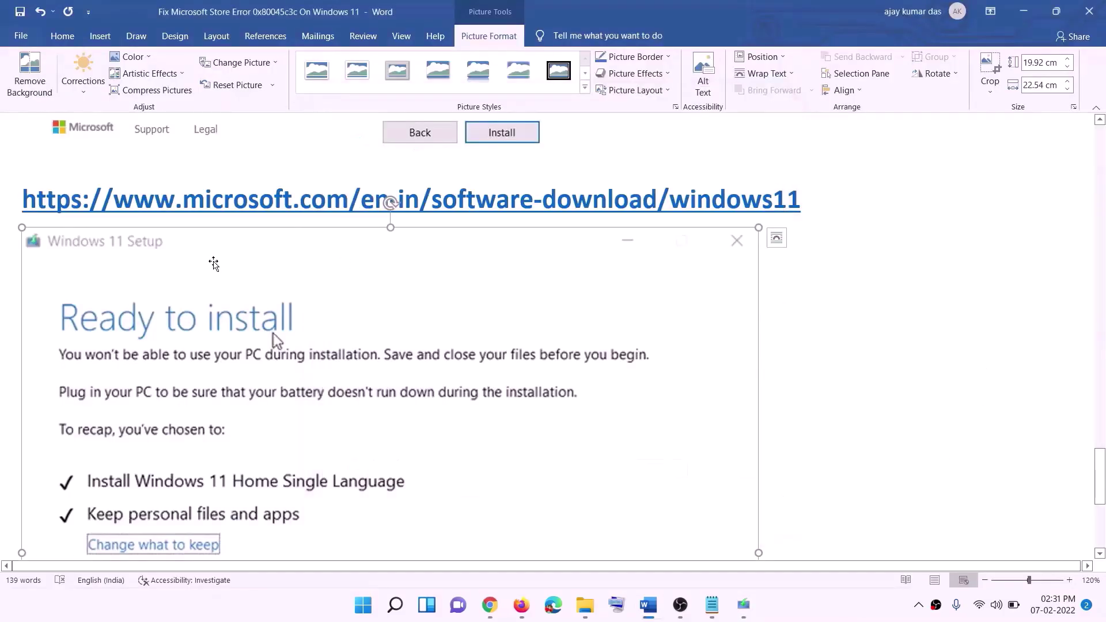
- Read through the Ready to install screenshot in the Word document, including the choices listed for what to keep
{"action": "scroll", "coordinate": [255, 288], "scroll_direction": "down", "scroll_amount": 4}
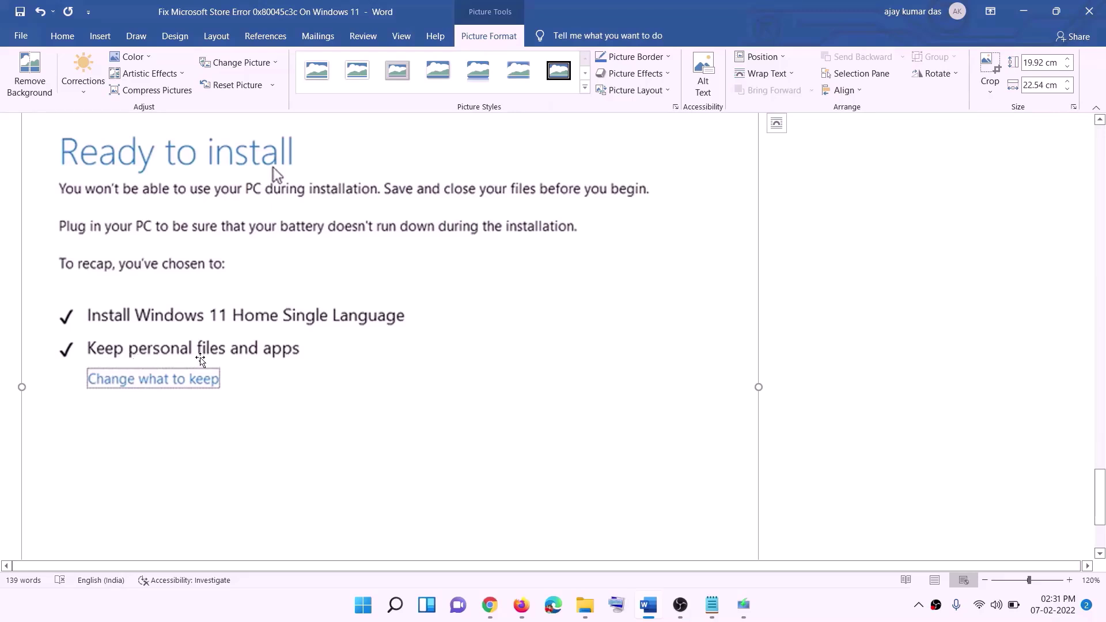
{"action": "scroll", "coordinate": [406, 358], "scroll_direction": "down", "scroll_amount": 3}
{"action": "scroll", "coordinate": [585, 403], "scroll_direction": "up", "scroll_amount": 7}
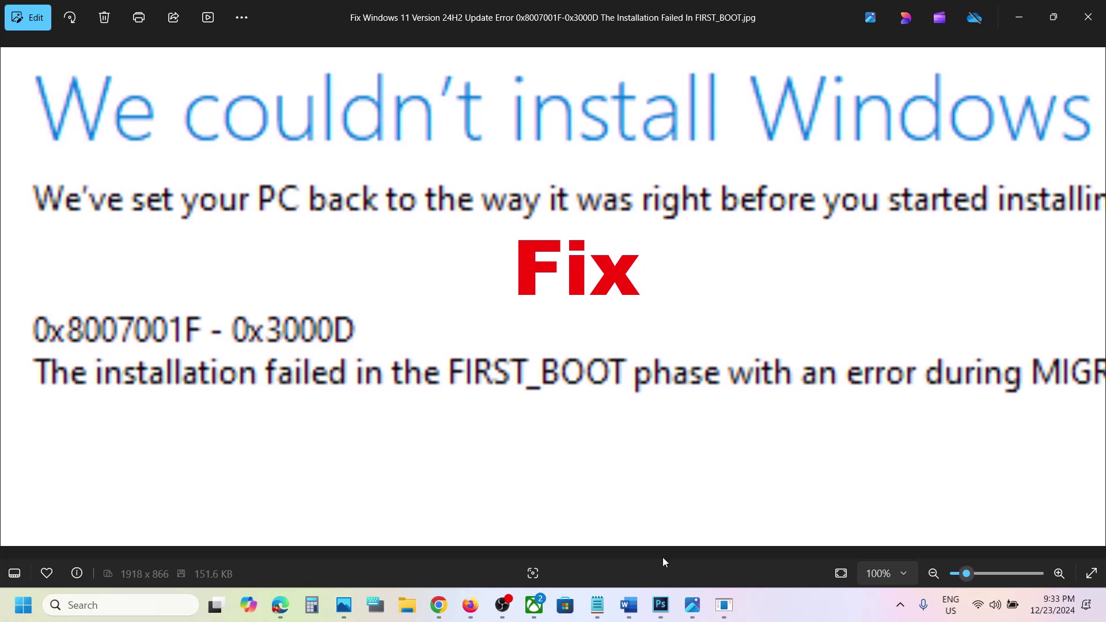
- Check the installed Windows version in the About Windows window and close it
{"action": "left_click", "coordinate": [724, 605]}
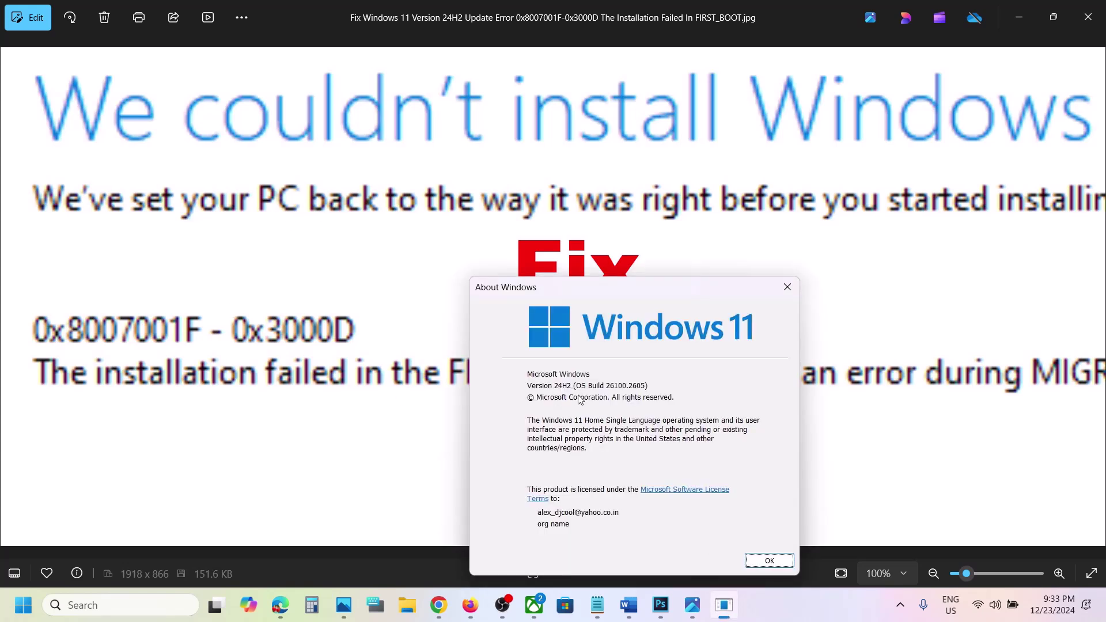
{"action": "left_click", "coordinate": [787, 287]}
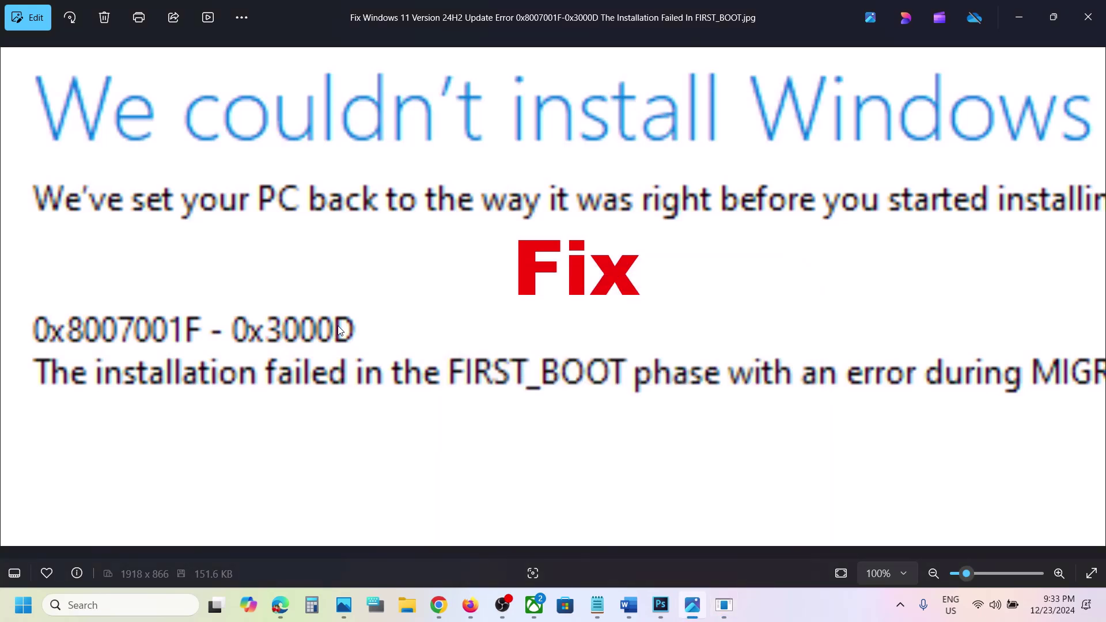
{"action": "left_click", "coordinate": [802, 621]}
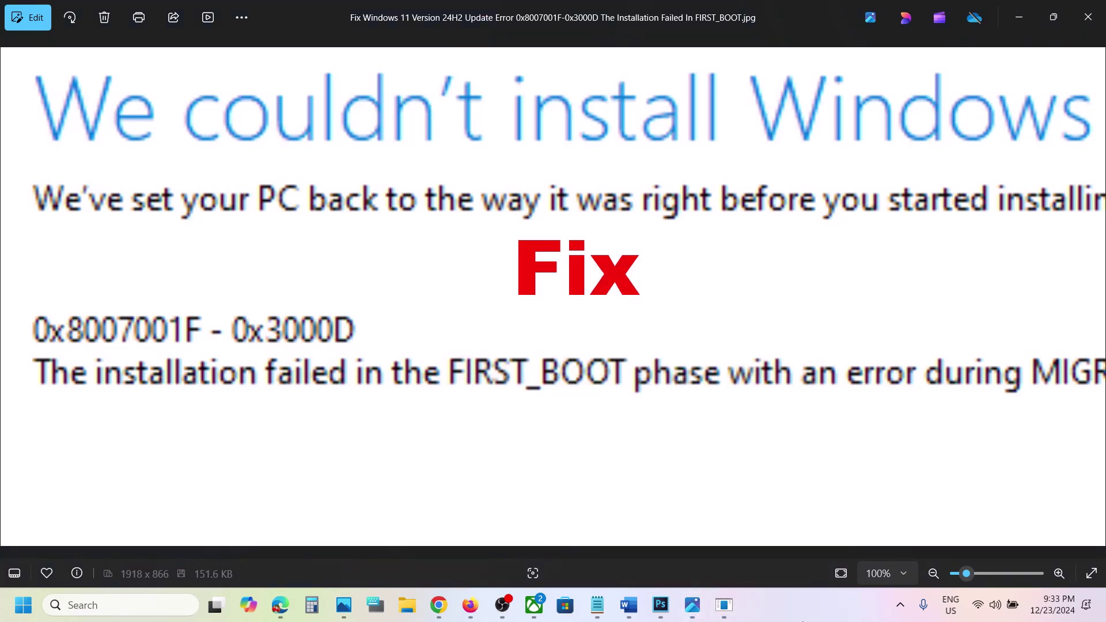